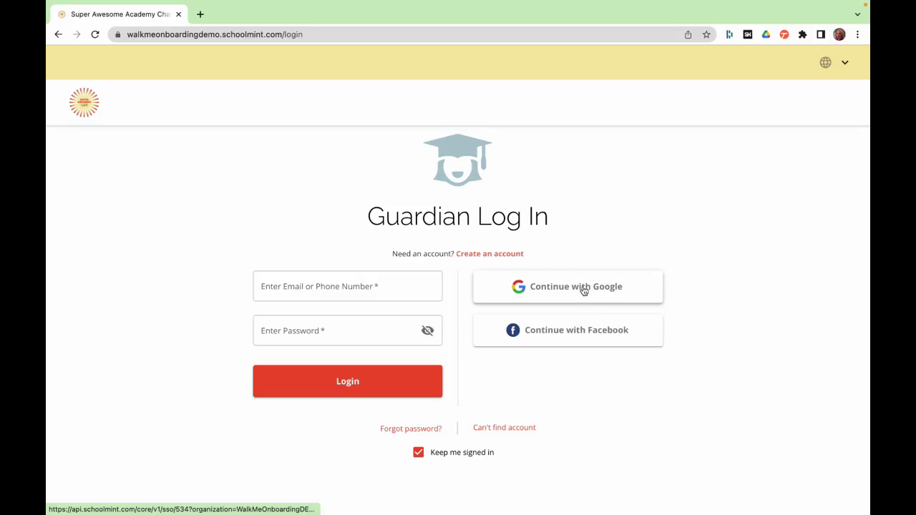
- Follow the 'Create an account' link on the Guardian Log In page
{"action": "left_click", "coordinate": [498, 254]}
- Enter the guardian's first and last name and set preferred language to English
{"action": "left_click", "coordinate": [300, 301]}
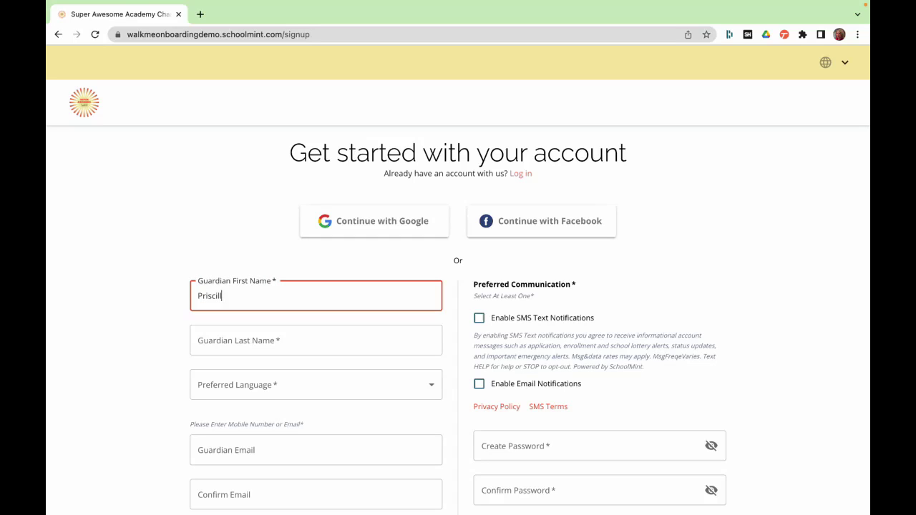
{"action": "left_click", "coordinate": [315, 340]}
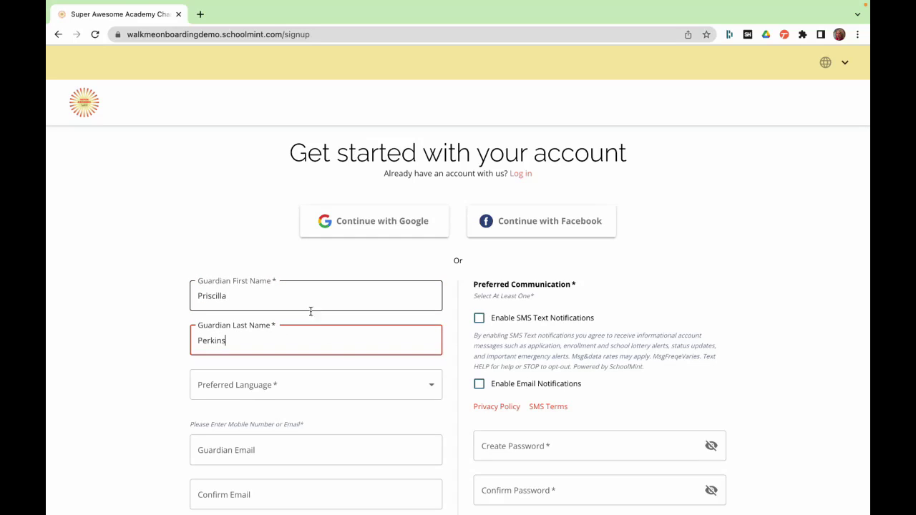
{"action": "left_click", "coordinate": [300, 385]}
{"action": "left_click", "coordinate": [219, 389]}
{"action": "scroll", "coordinate": [219, 392], "scroll_direction": "down", "scroll_amount": 1}
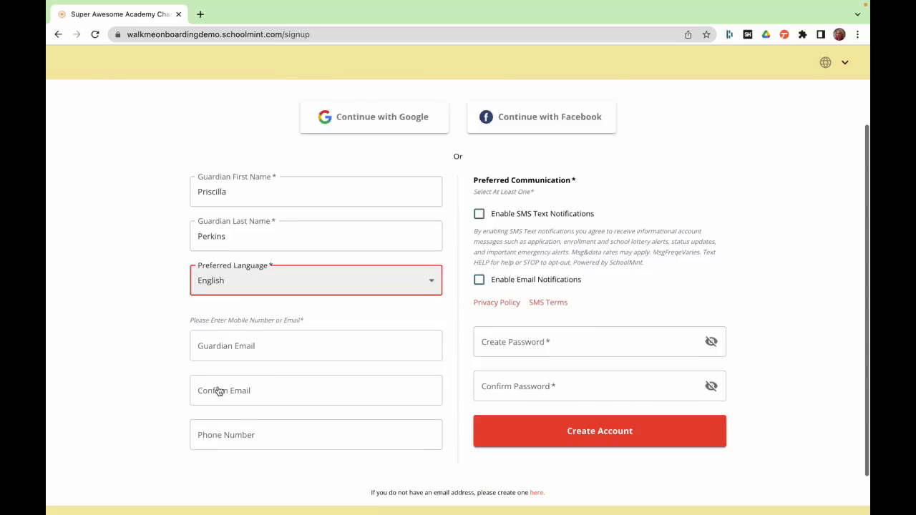
{"action": "scroll", "coordinate": [219, 392], "scroll_direction": "down", "scroll_amount": 2}
- Enter and confirm the guardian's e-mail address, then fill in the phone number
{"action": "left_click", "coordinate": [215, 299]}
{"action": "type", "text": "test@8899.com"}
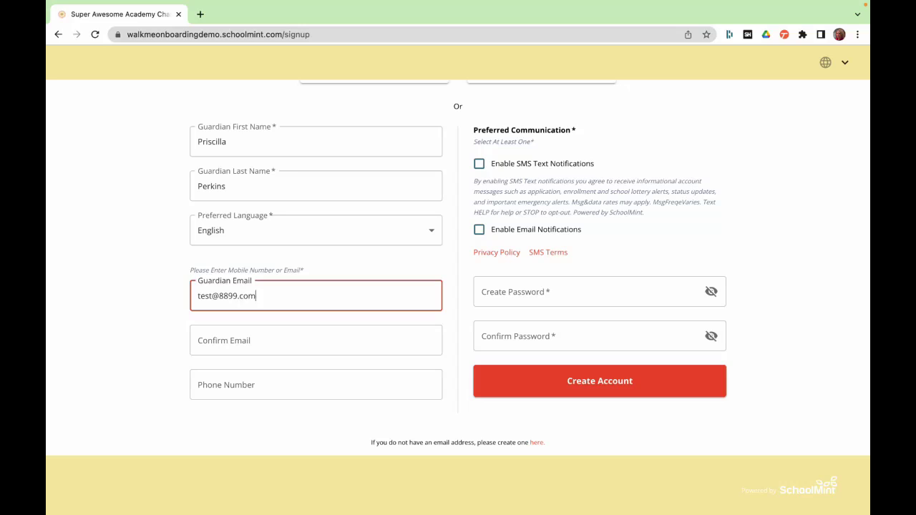
{"action": "key", "text": "Tab"}
{"action": "type", "text": "te"}
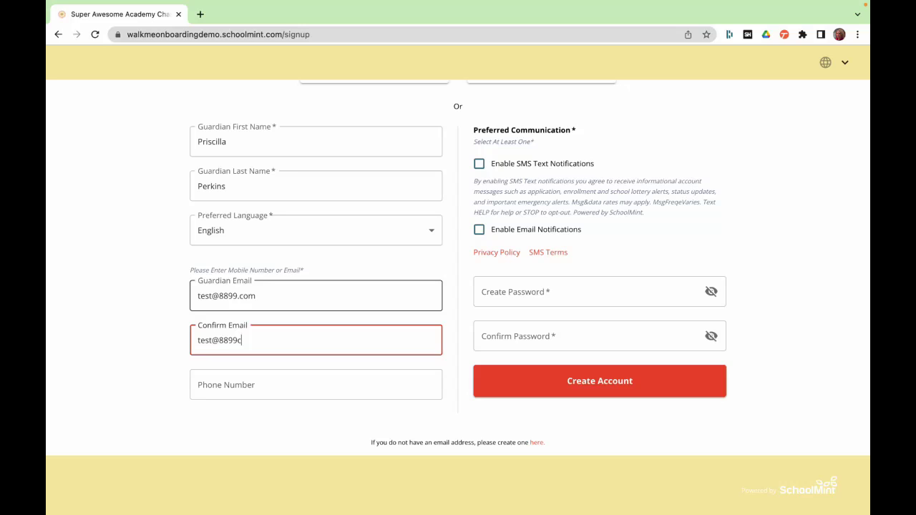
{"action": "key", "text": "Tab"}
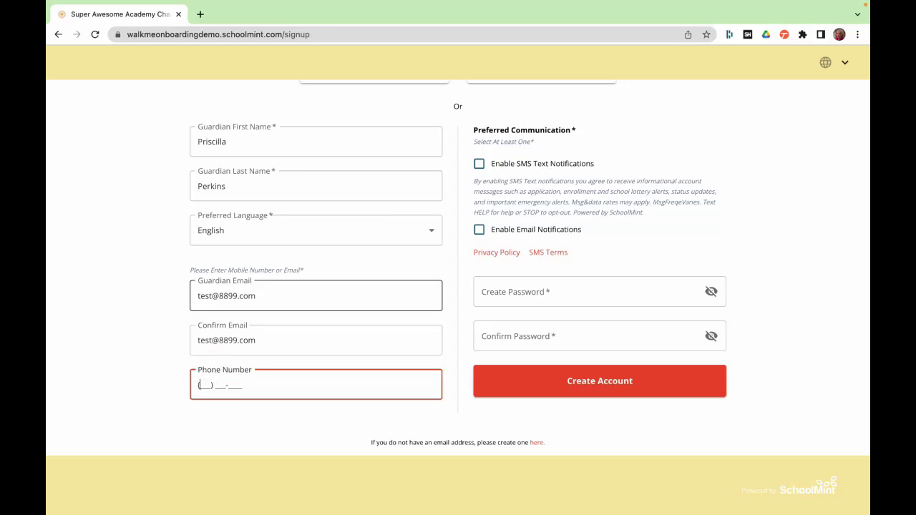
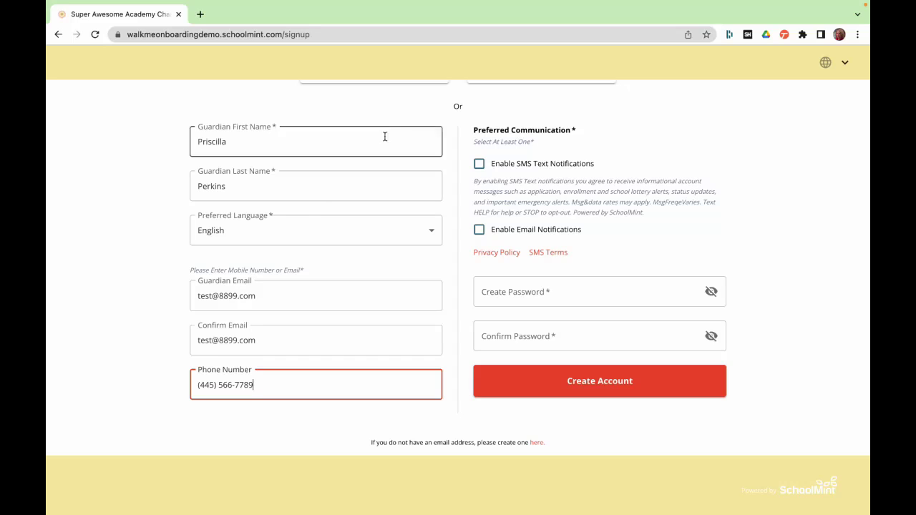
- Enable SMS and e-mail notifications, set and confirm the password, and create the account
{"action": "scroll", "coordinate": [591, 158], "scroll_direction": "up", "scroll_amount": 1}
{"action": "left_click", "coordinate": [479, 208]}
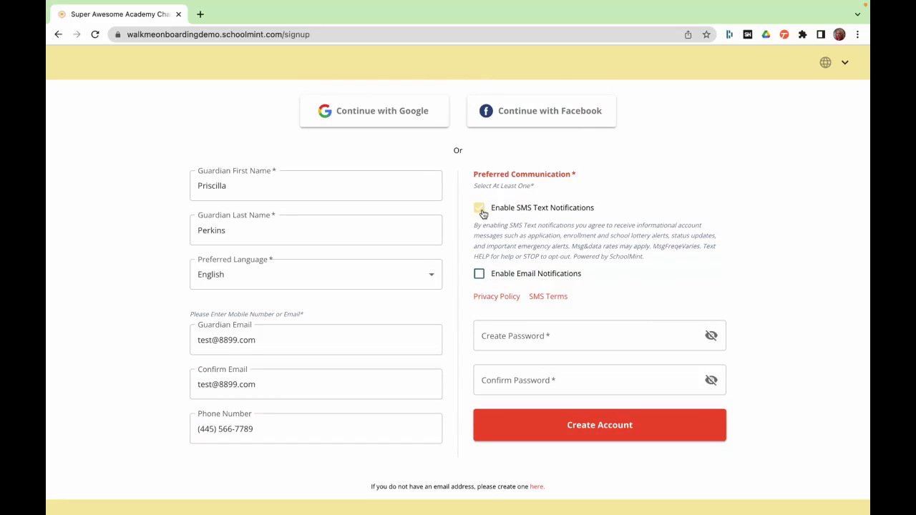
{"action": "left_click", "coordinate": [479, 276]}
{"action": "left_click", "coordinate": [586, 329]}
{"action": "type", "text": "T"}
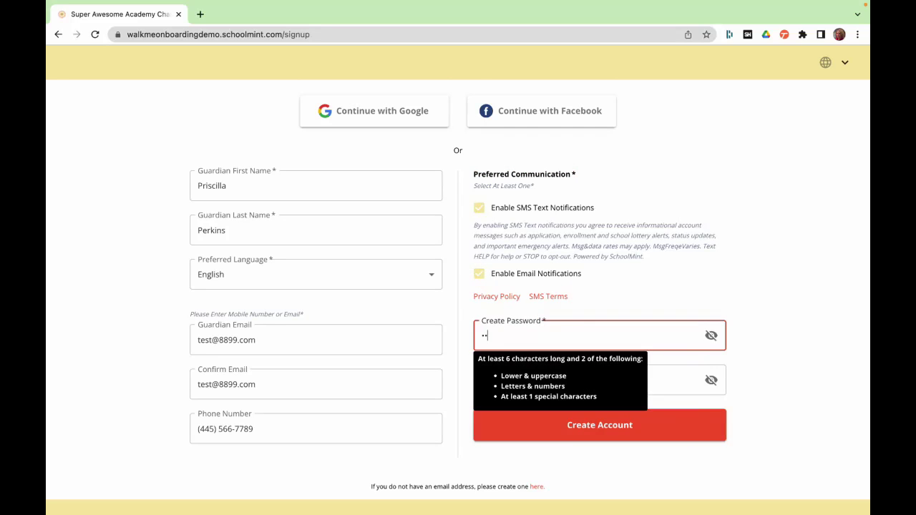
{"action": "type", "text": "•••••••••"}
{"action": "key", "text": "Tab"}
{"action": "key", "text": "Tab"}
{"action": "type", "text": "•••"}
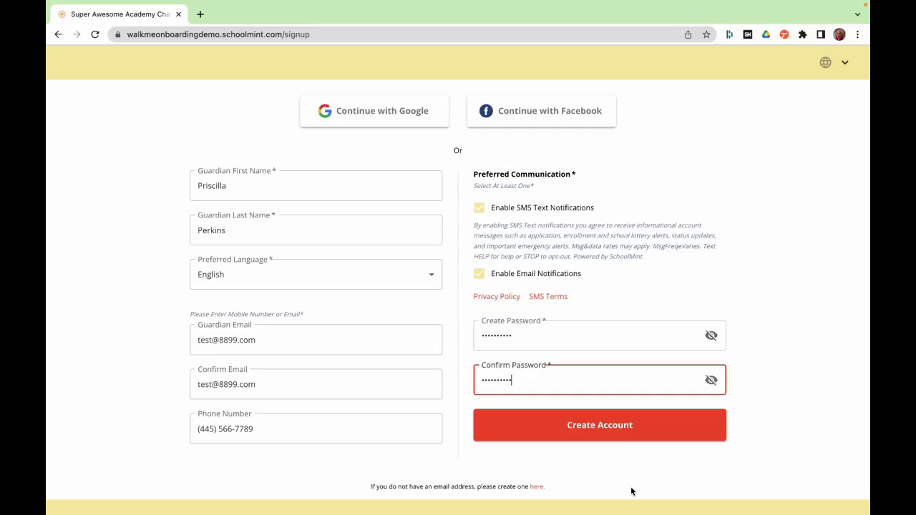
{"action": "left_click", "coordinate": [620, 432]}
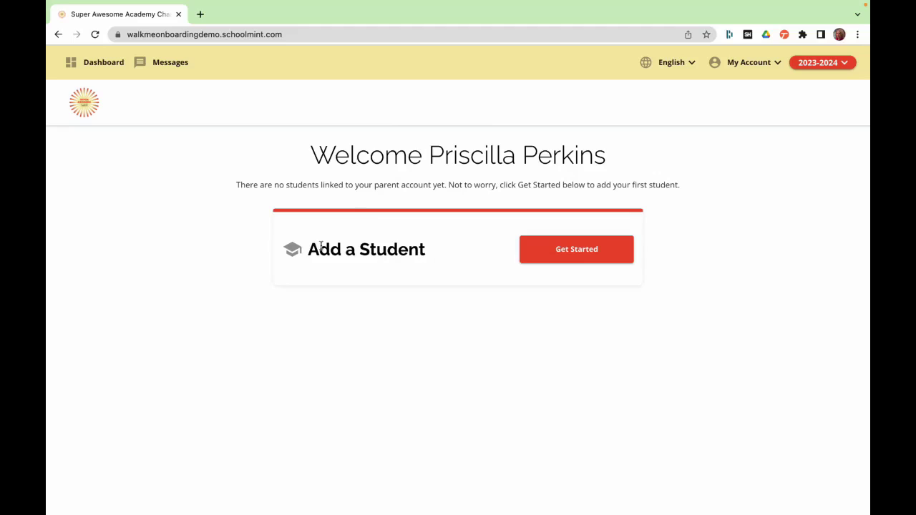
- Start adding a first student, answering No to current enrollment and student ID
{"action": "left_click", "coordinate": [553, 252]}
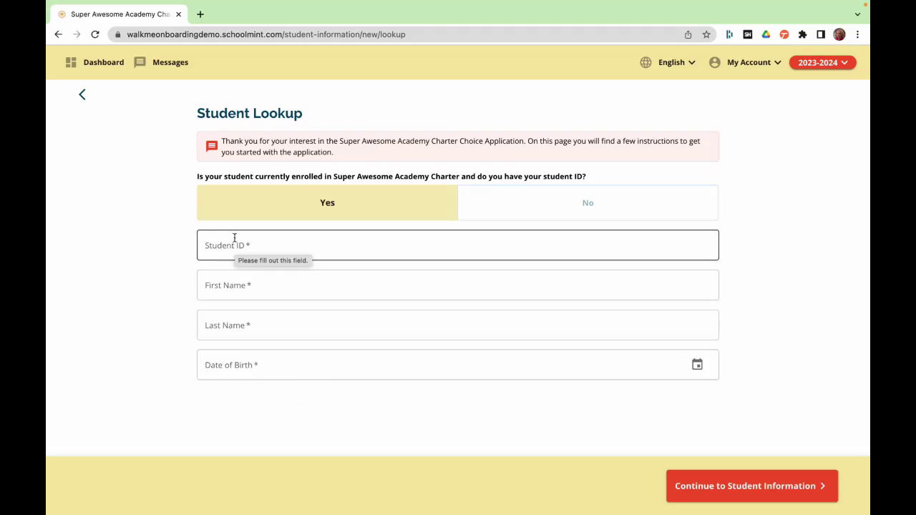
{"action": "left_click", "coordinate": [614, 208]}
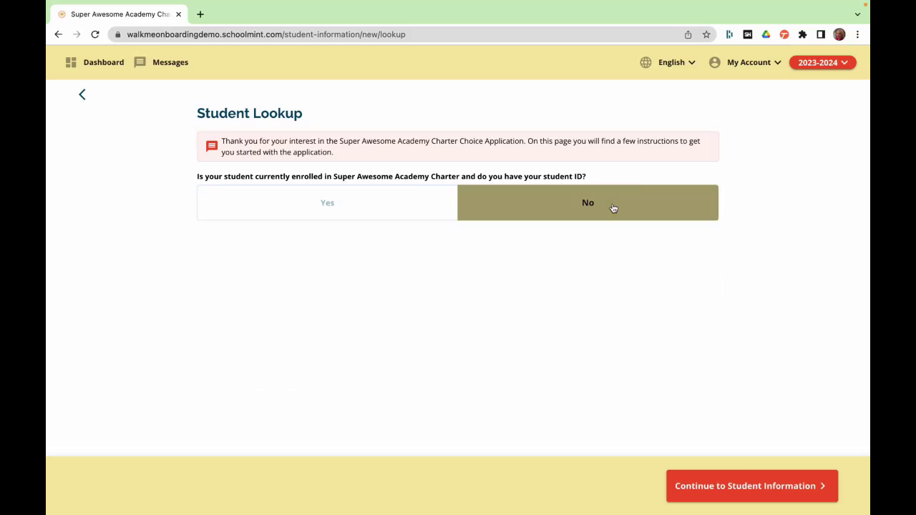
- Continue to Student Information and enter the student's first and last name
{"action": "left_click", "coordinate": [746, 487]}
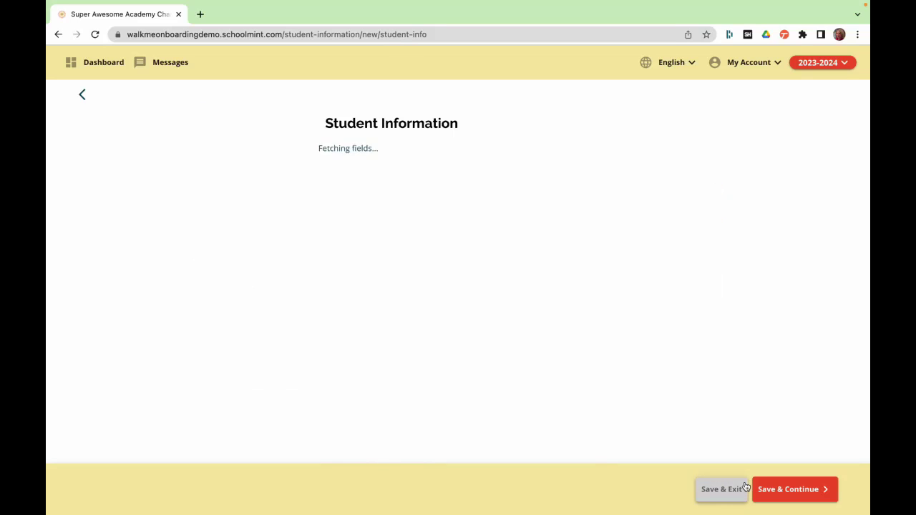
{"action": "left_click", "coordinate": [428, 174]}
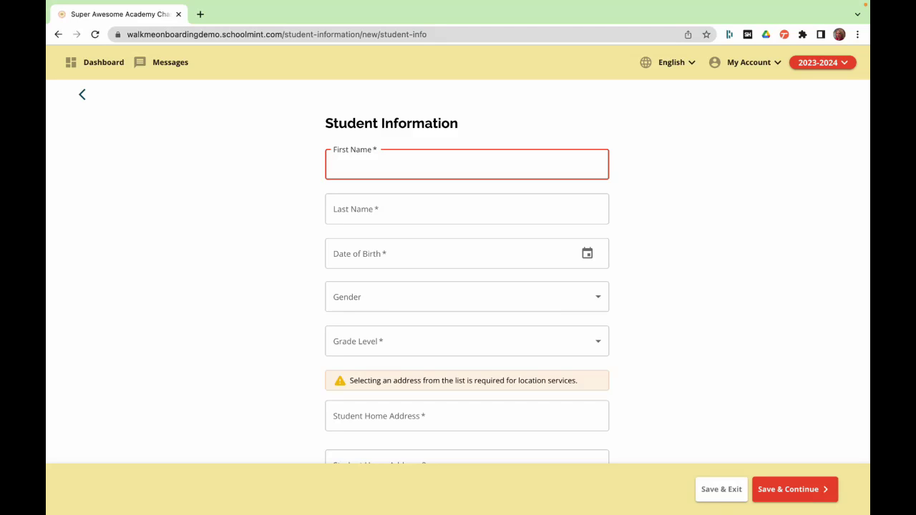
{"action": "type", "text": "Willie"}
{"action": "key", "text": "Tab"}
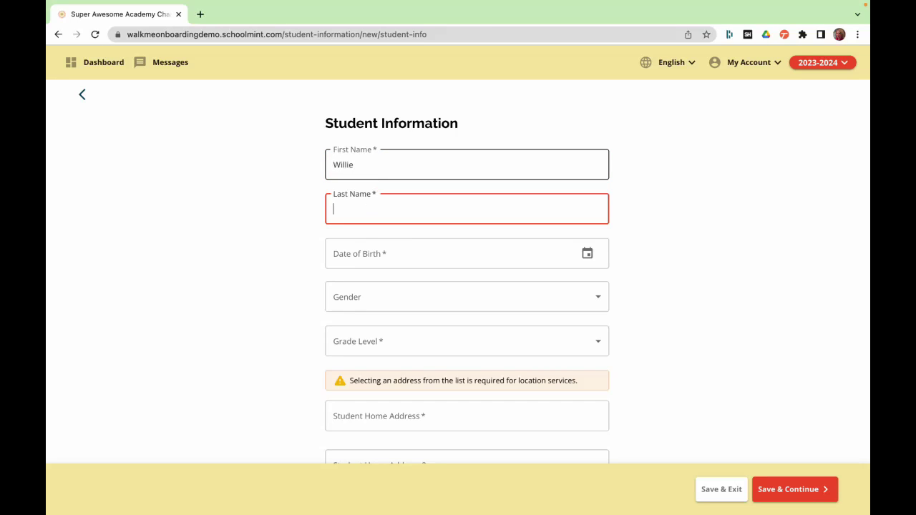
{"action": "key", "text": "Tab"}
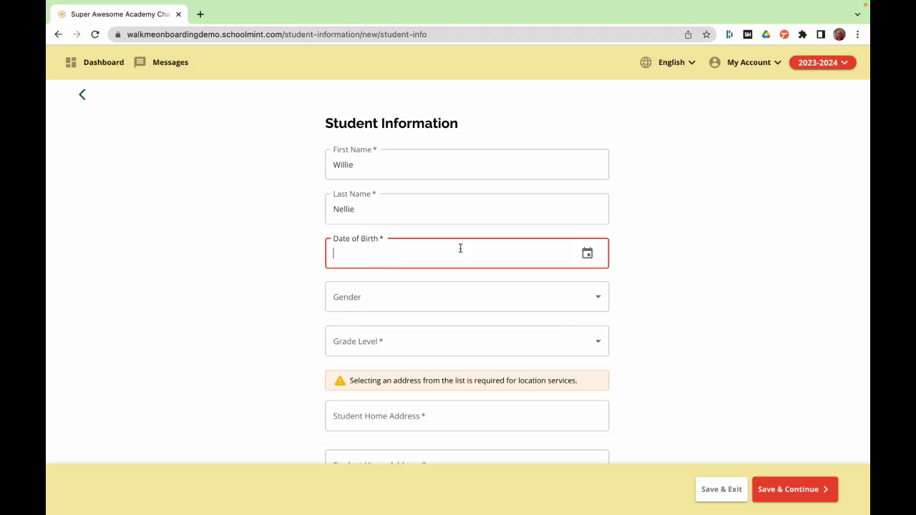
{"action": "left_click", "coordinate": [588, 256]}
{"action": "left_click", "coordinate": [396, 177]}
{"action": "scroll", "coordinate": [412, 217], "scroll_direction": "up", "scroll_amount": 3}
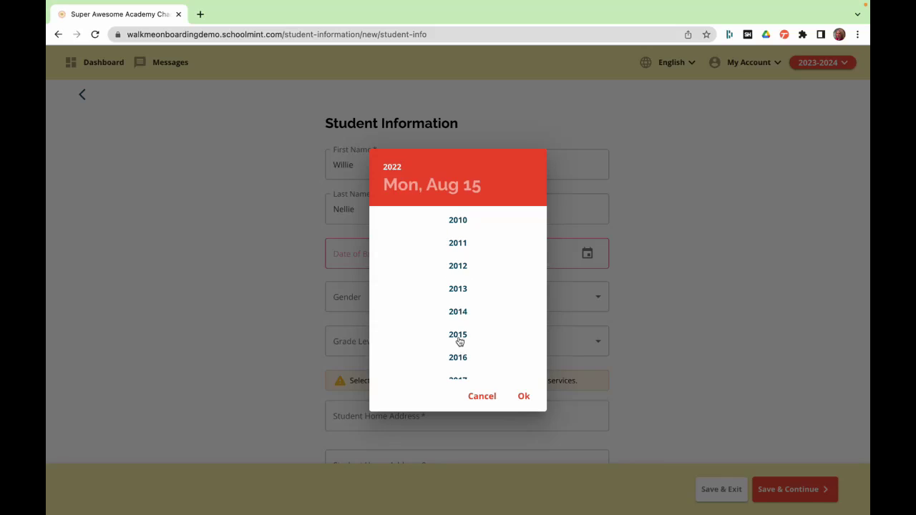
{"action": "left_click", "coordinate": [459, 357]}
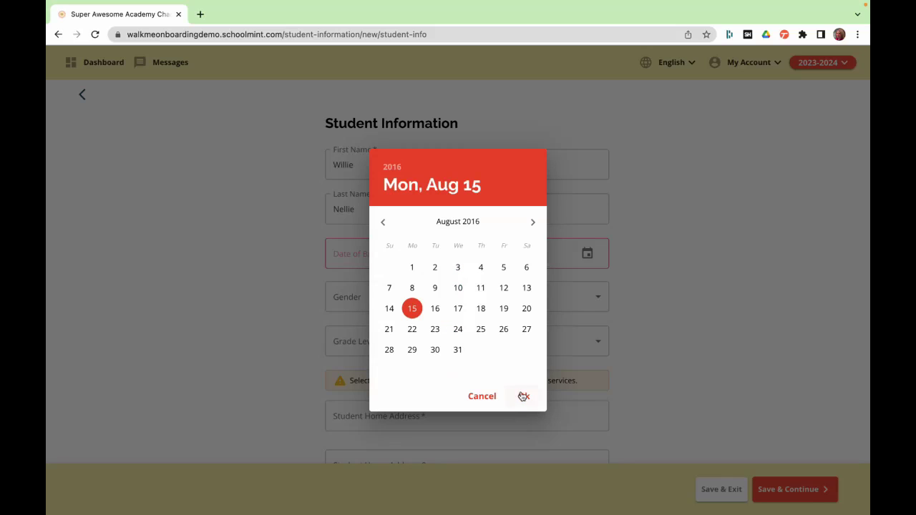
{"action": "left_click", "coordinate": [524, 396]}
{"action": "left_click", "coordinate": [375, 301]}
{"action": "left_click", "coordinate": [366, 299]}
{"action": "left_click", "coordinate": [399, 339]}
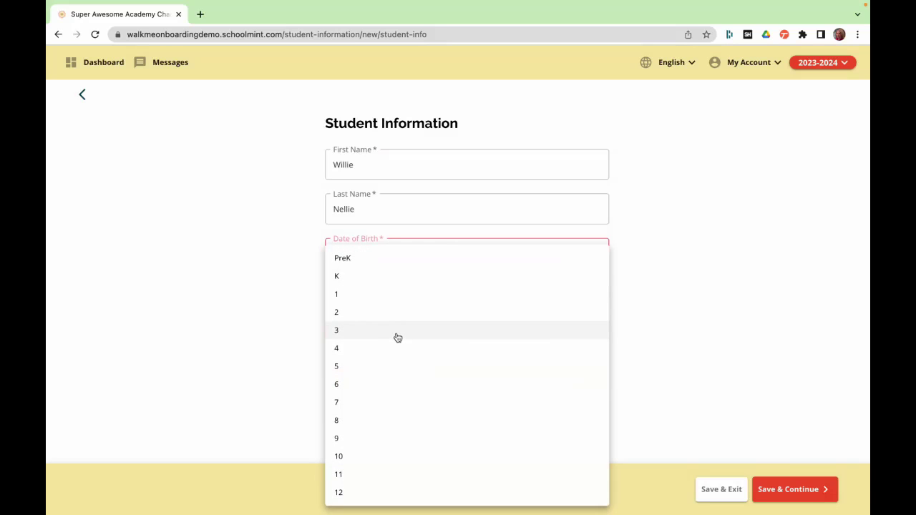
{"action": "left_click", "coordinate": [338, 315]}
- Pick the suggested home address starting 3423 and set Current School to None
{"action": "scroll", "coordinate": [512, 226], "scroll_direction": "down", "scroll_amount": 5}
{"action": "left_click", "coordinate": [434, 174]}
{"action": "type", "text": "3423"}
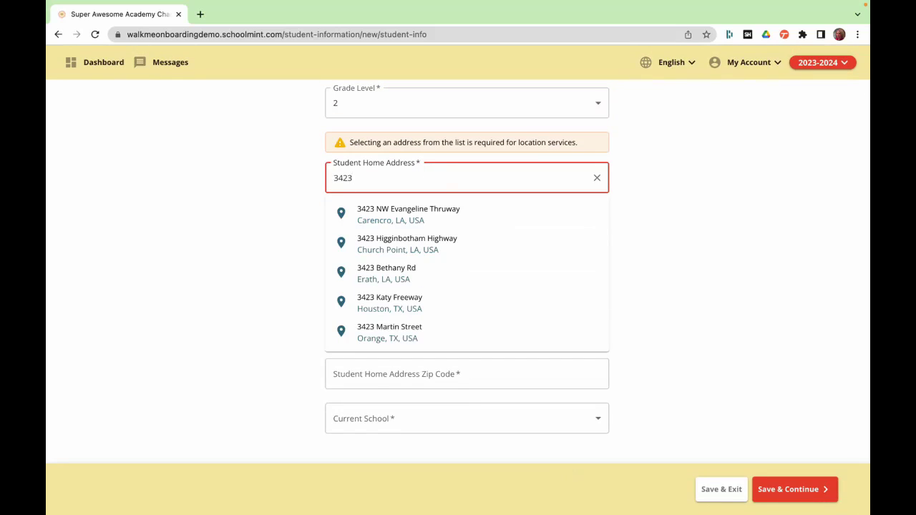
{"action": "left_click", "coordinate": [430, 209]}
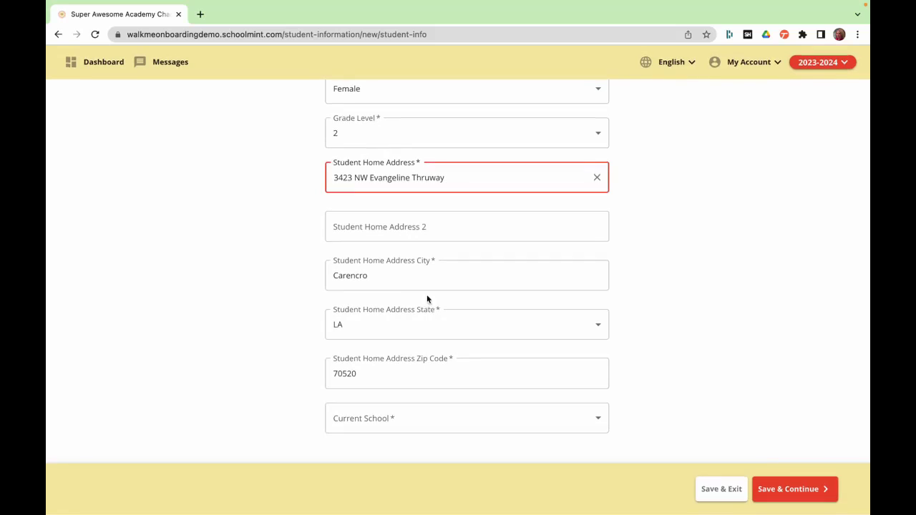
{"action": "left_click", "coordinate": [399, 423]}
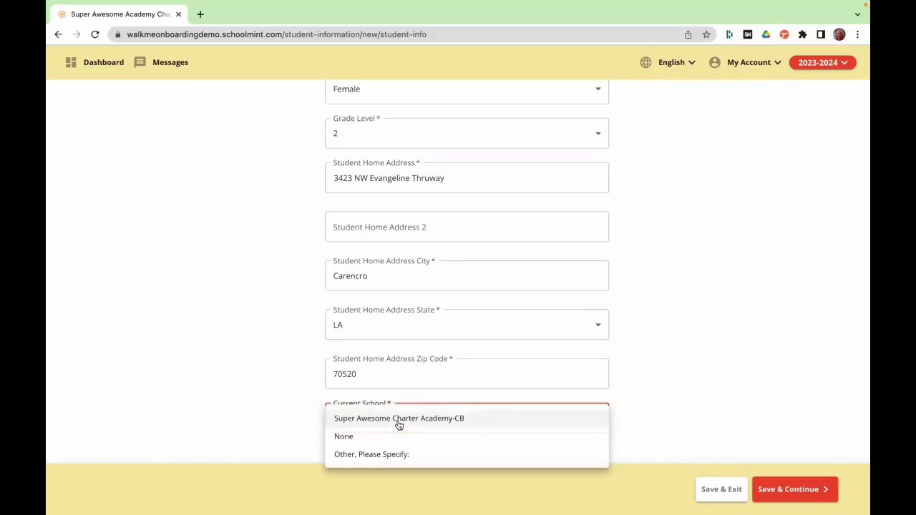
{"action": "left_click", "coordinate": [349, 436]}
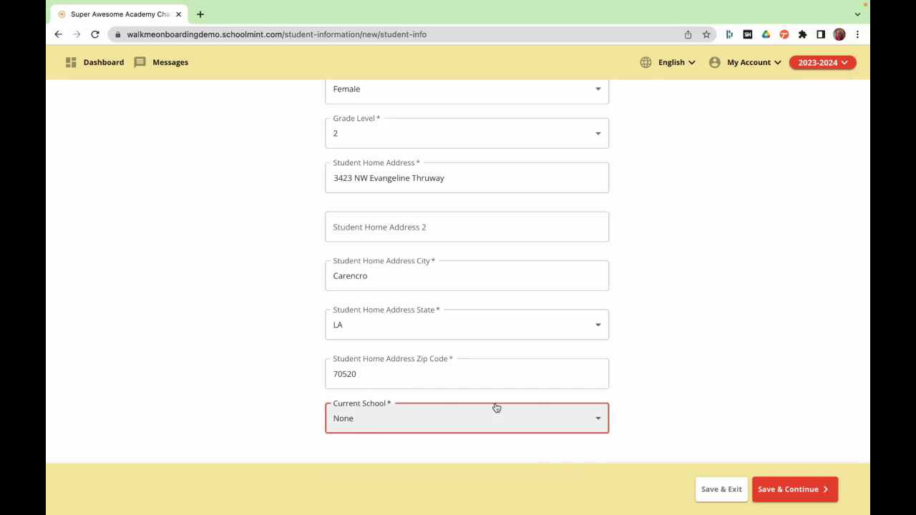
- Save the student, start the Demo Application, and agree to its Requirements & Policies
{"action": "left_click", "coordinate": [807, 489]}
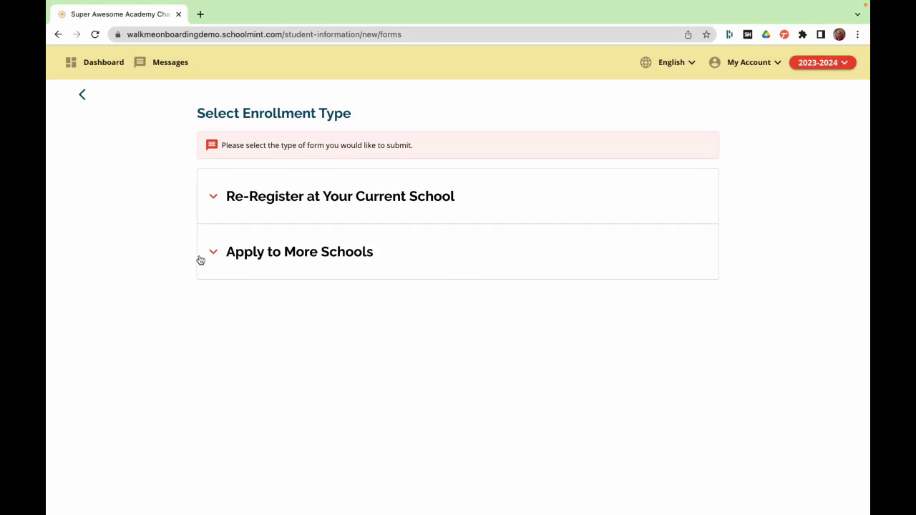
{"action": "left_click", "coordinate": [271, 256]}
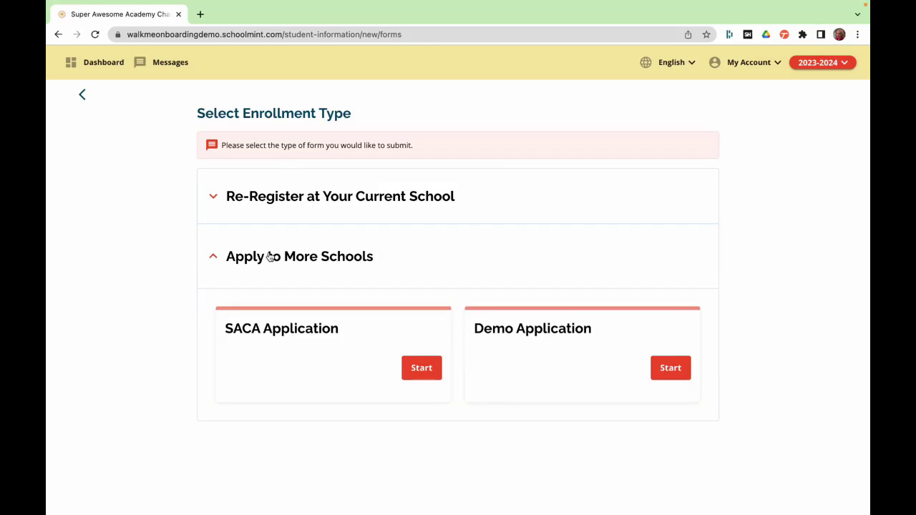
{"action": "left_click", "coordinate": [670, 370]}
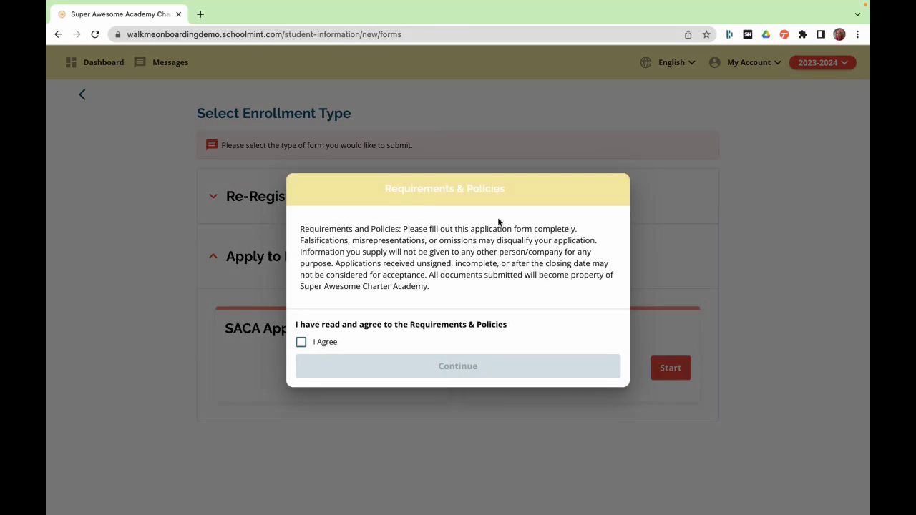
{"action": "left_click", "coordinate": [301, 343]}
{"action": "left_click", "coordinate": [414, 374]}
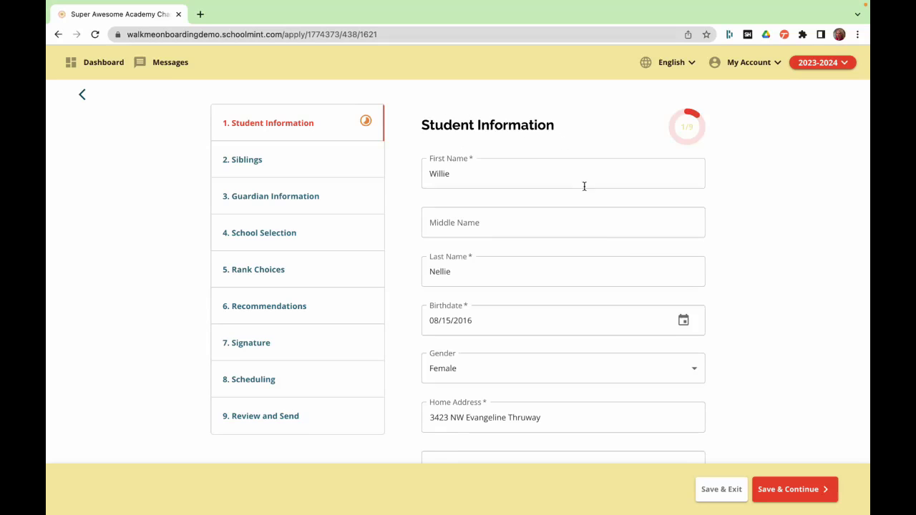
- Change Current Grade to 1 (after briefly picking K) and save Student Information
{"action": "scroll", "coordinate": [620, 256], "scroll_direction": "down", "scroll_amount": 3}
{"action": "scroll", "coordinate": [551, 266], "scroll_direction": "down", "scroll_amount": 5}
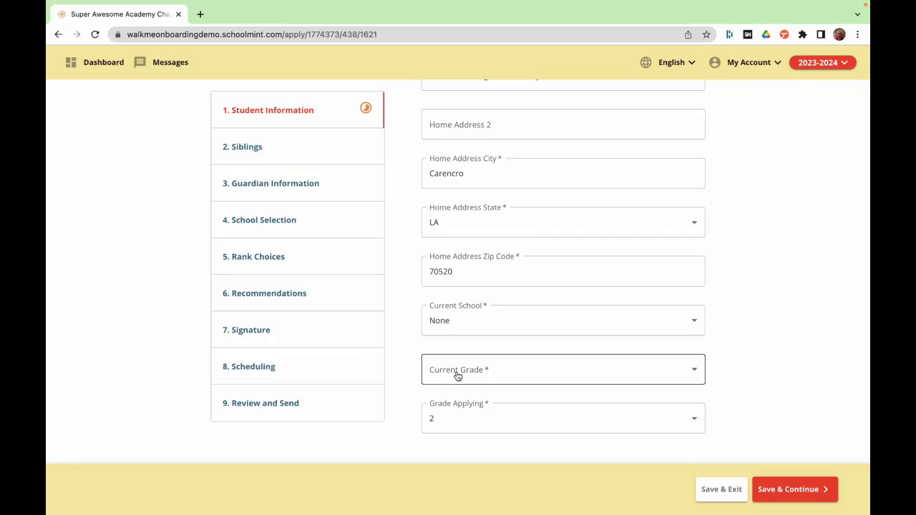
{"action": "left_click", "coordinate": [456, 377]}
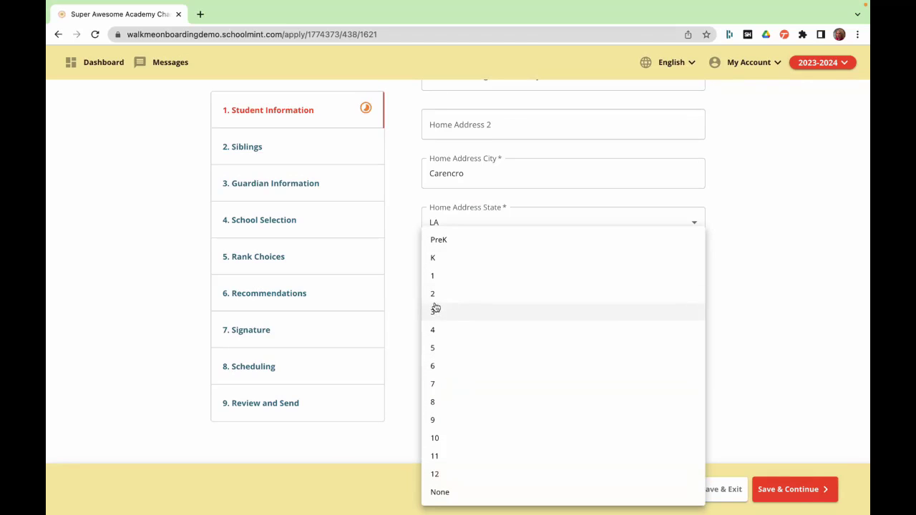
{"action": "left_click", "coordinate": [434, 261]}
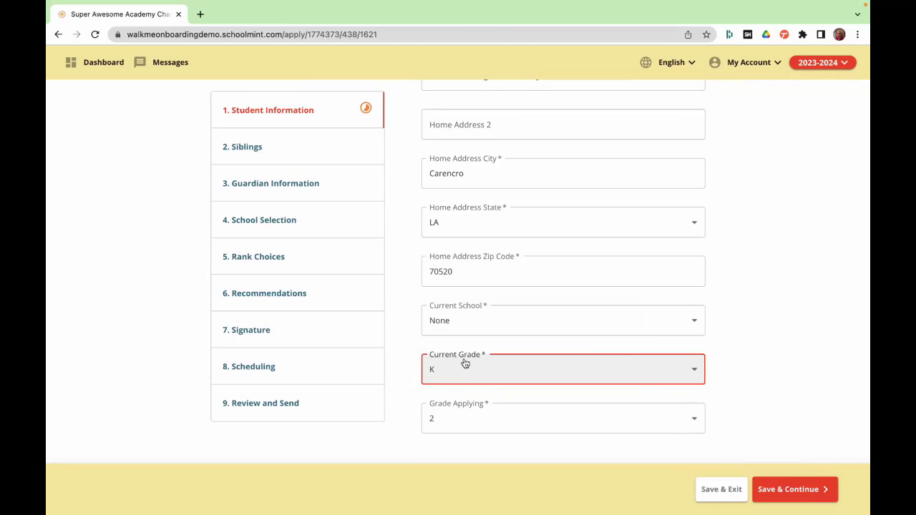
{"action": "left_click", "coordinate": [451, 380]}
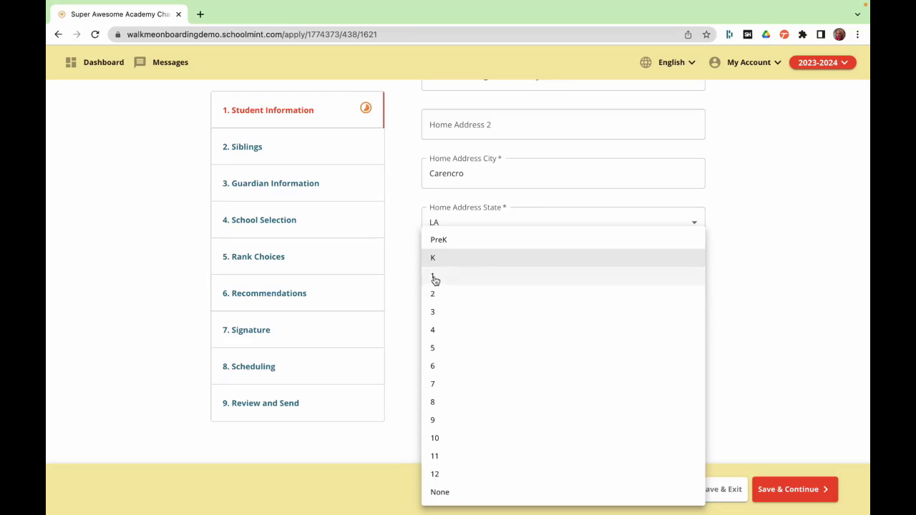
{"action": "left_click", "coordinate": [434, 278]}
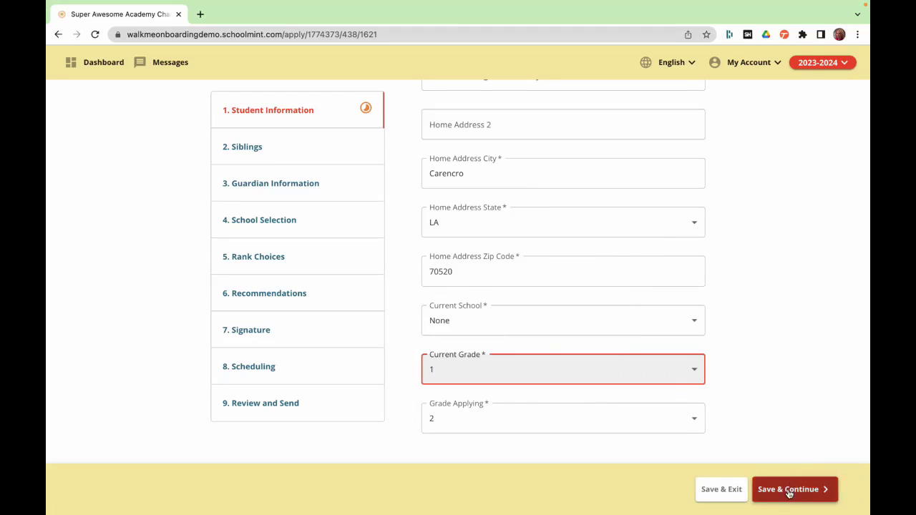
{"action": "left_click", "coordinate": [790, 492]}
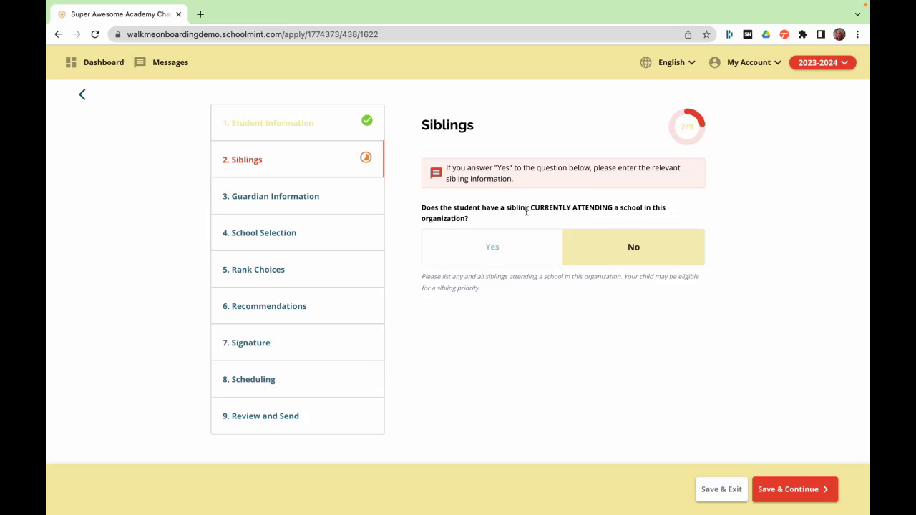
- Answer Yes to a sibling attending and enter the sibling's first and last name
{"action": "left_click", "coordinate": [466, 250]}
{"action": "scroll", "coordinate": [451, 383], "scroll_direction": "down", "scroll_amount": 2}
{"action": "left_click", "coordinate": [451, 256]}
{"action": "type", "text": "Test"}
{"action": "key", "text": "Tab"}
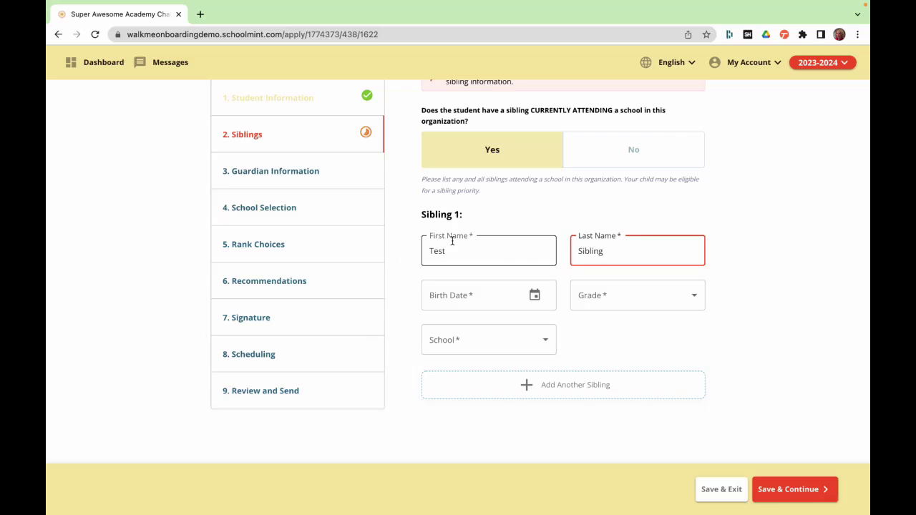
{"action": "left_click", "coordinate": [535, 294]}
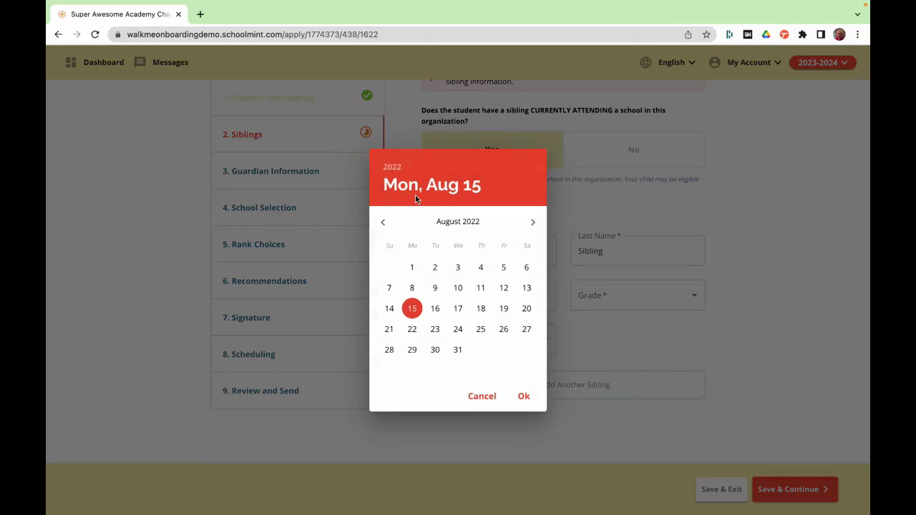
{"action": "left_click", "coordinate": [392, 168]}
{"action": "scroll", "coordinate": [445, 279], "scroll_direction": "up", "scroll_amount": 1}
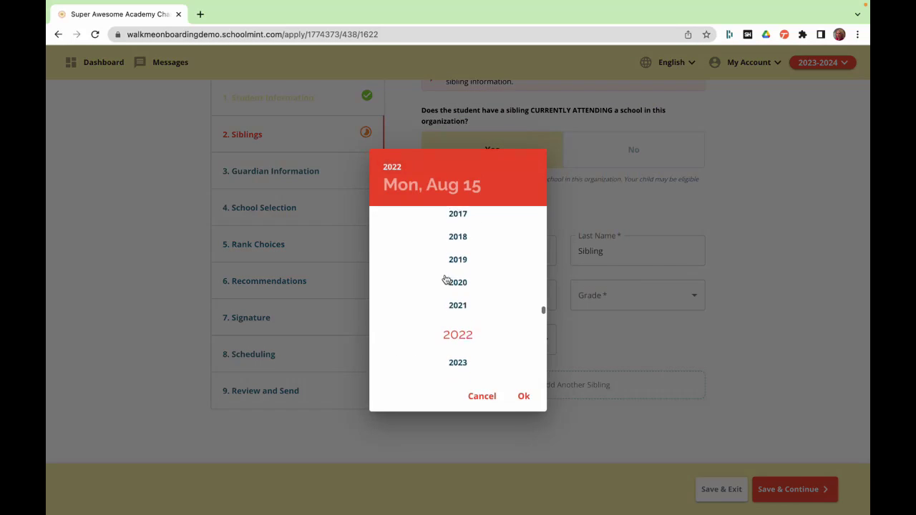
{"action": "left_click", "coordinate": [458, 237]}
{"action": "left_click", "coordinate": [523, 394]}
{"action": "left_click", "coordinate": [597, 299]}
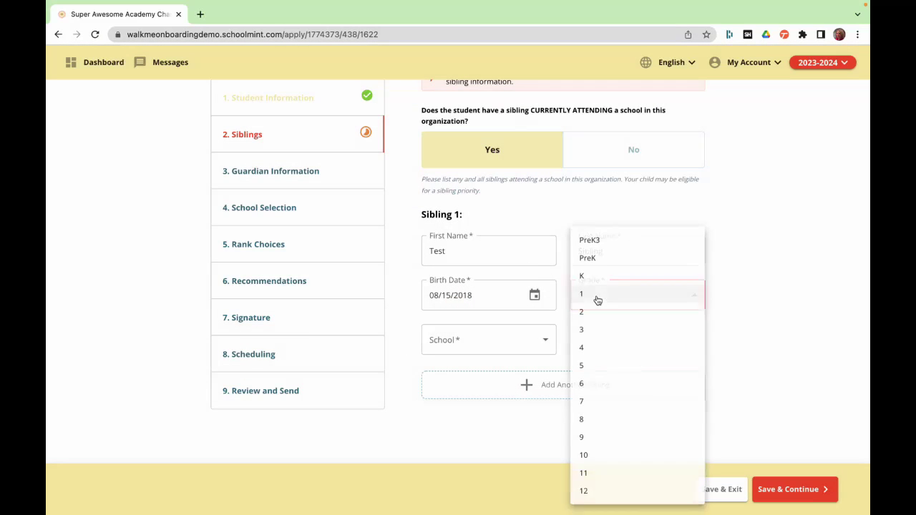
{"action": "left_click", "coordinate": [592, 274]}
{"action": "left_click", "coordinate": [470, 350]}
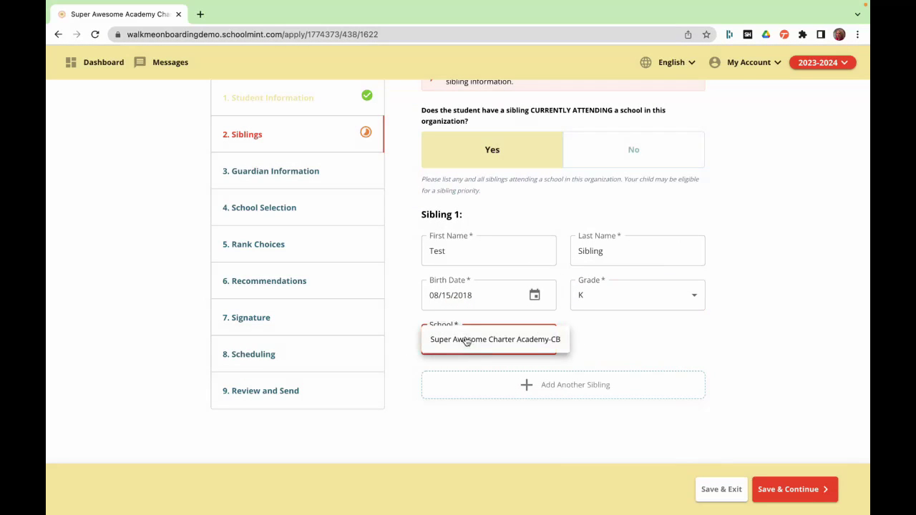
{"action": "left_click", "coordinate": [466, 342]}
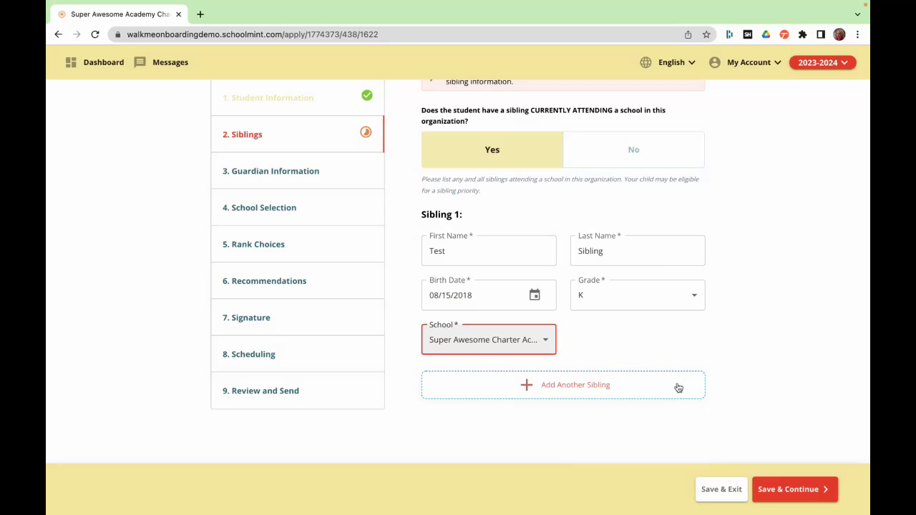
- Save the Siblings step and set Guardian 1's relationship to Mother
{"action": "left_click", "coordinate": [788, 492]}
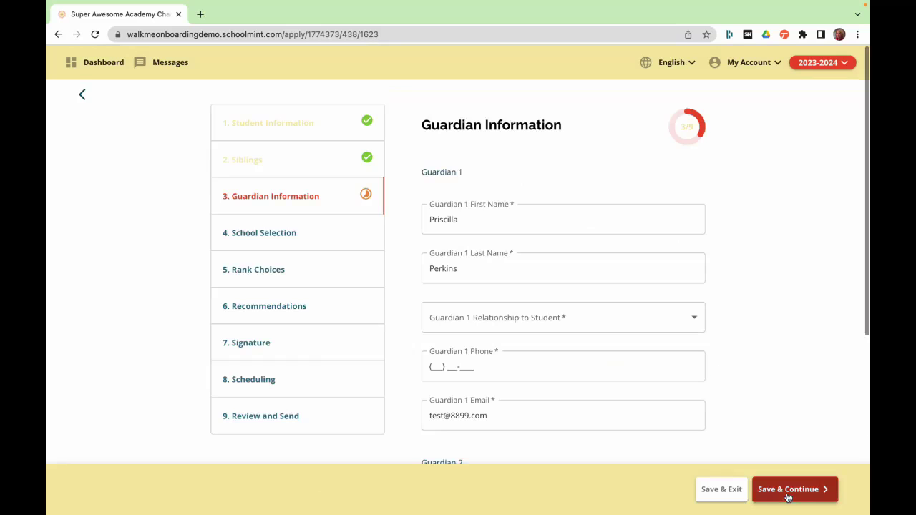
{"action": "scroll", "coordinate": [632, 255], "scroll_direction": "down", "scroll_amount": 2}
{"action": "left_click", "coordinate": [516, 265]}
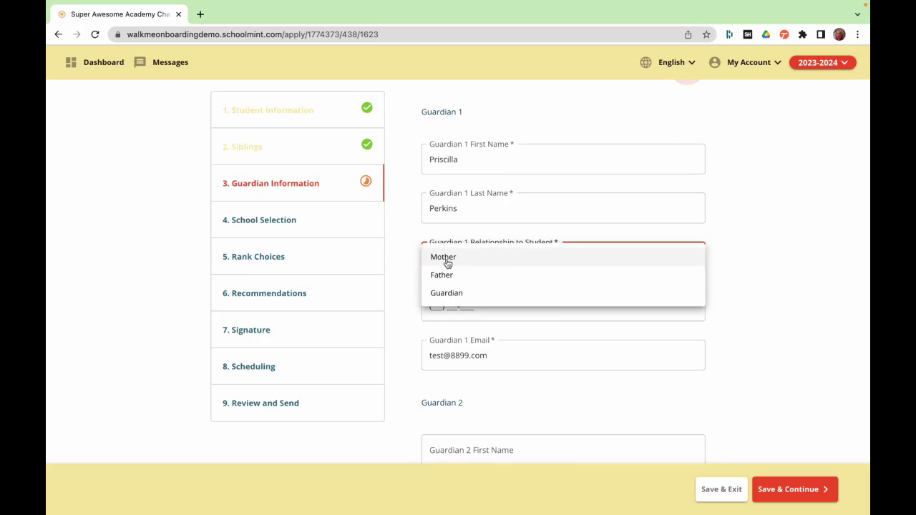
{"action": "left_click", "coordinate": [447, 261]}
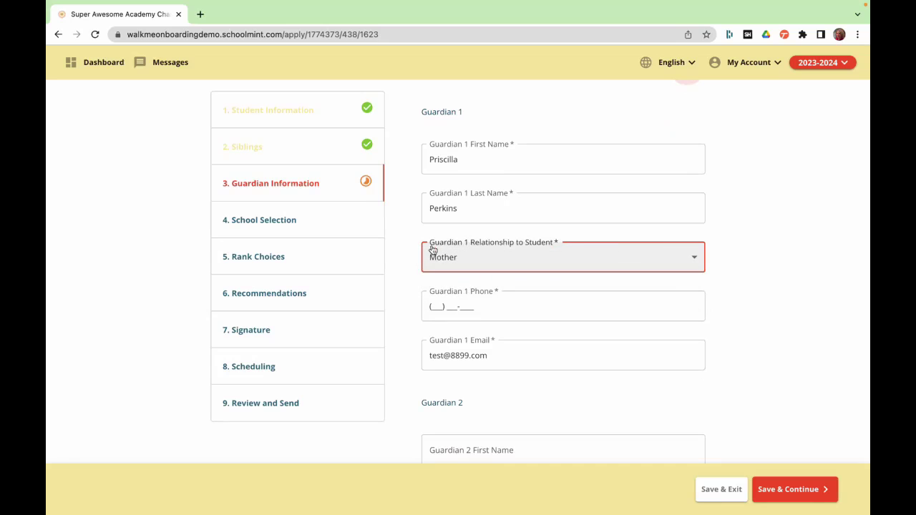
- Enter Guardian 1's phone number and save the Guardian Information step
{"action": "scroll", "coordinate": [793, 257], "scroll_direction": "down", "scroll_amount": 2}
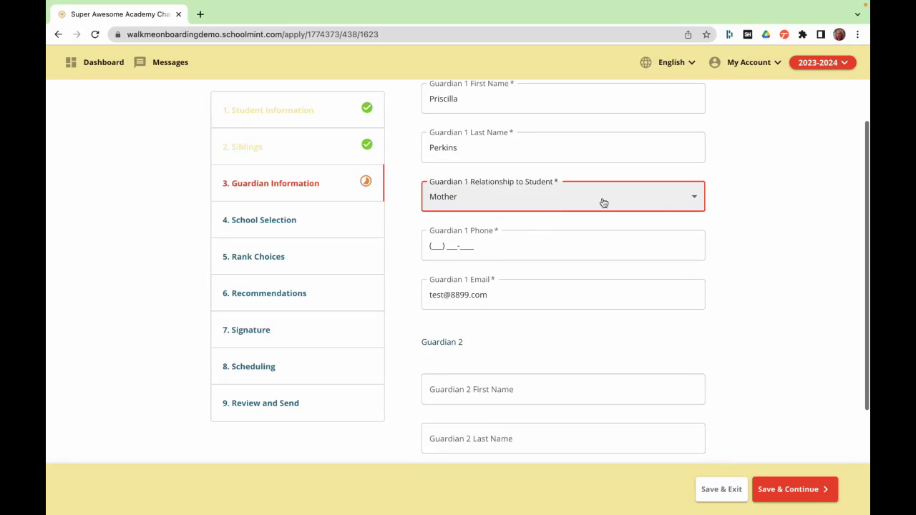
{"action": "left_click", "coordinate": [436, 241]}
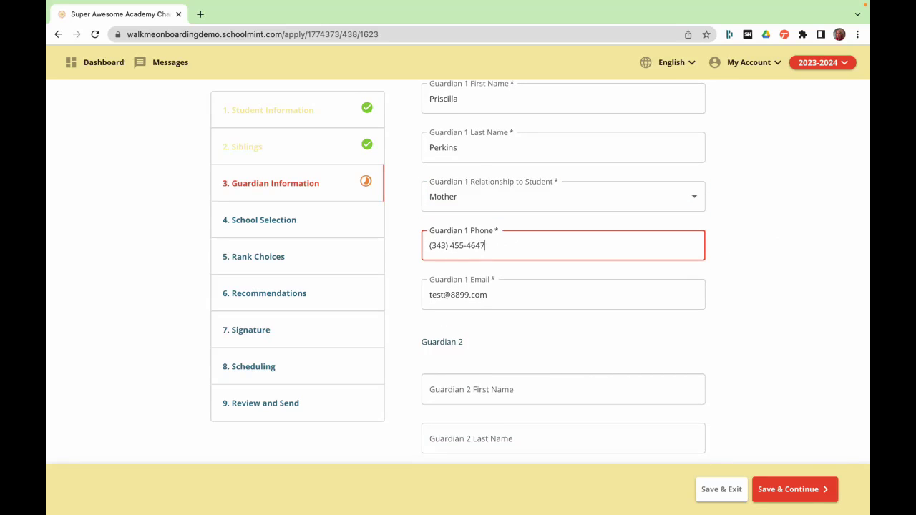
{"action": "scroll", "coordinate": [574, 336], "scroll_direction": "down", "scroll_amount": 3}
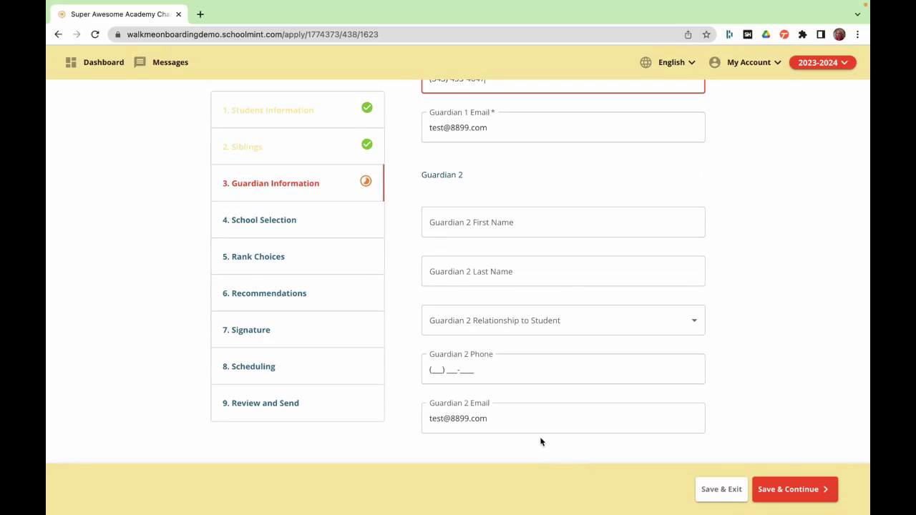
{"action": "left_click", "coordinate": [813, 490]}
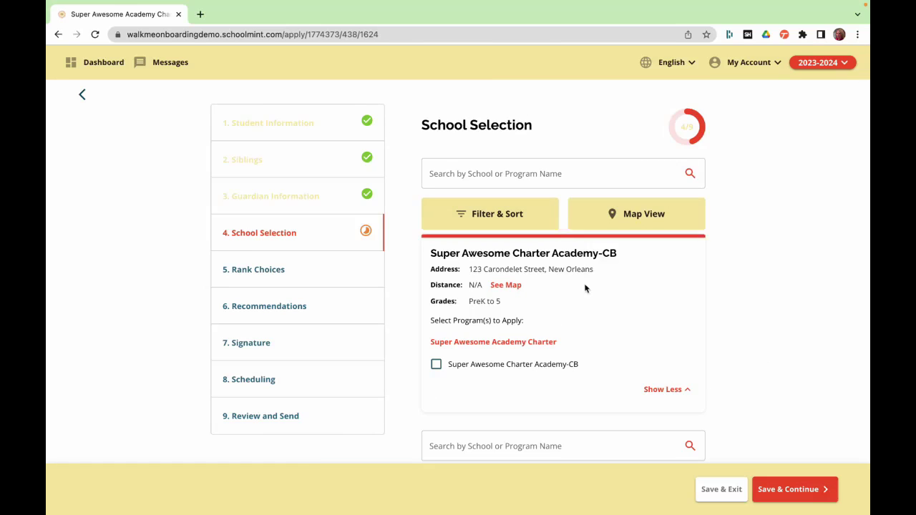
- Tick the Super Awesome Charter Academy-CB program on both school cards and save
{"action": "scroll", "coordinate": [584, 285], "scroll_direction": "down", "scroll_amount": 2}
{"action": "left_click", "coordinate": [436, 297]}
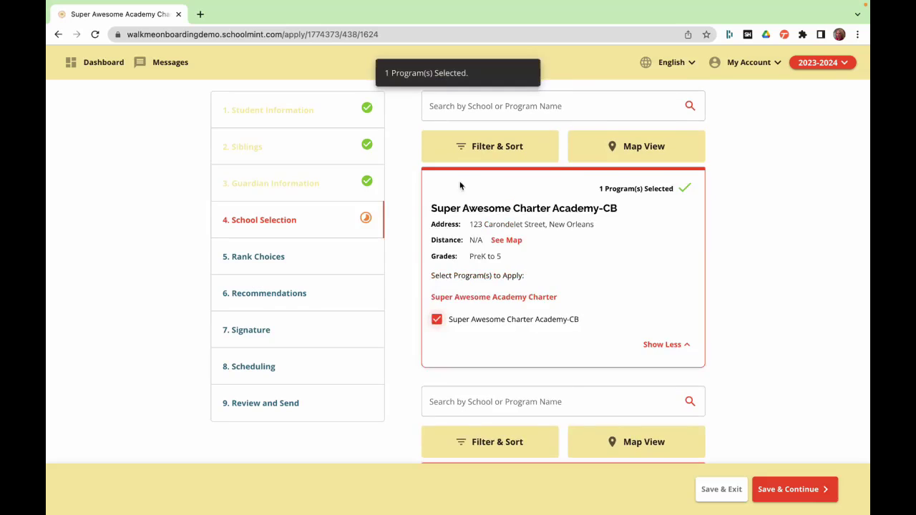
{"action": "scroll", "coordinate": [692, 306], "scroll_direction": "down", "scroll_amount": 1}
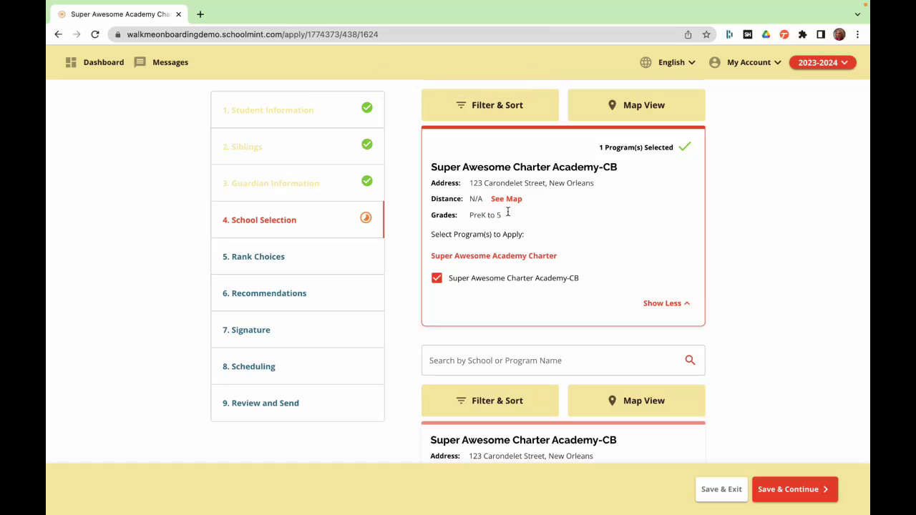
{"action": "scroll", "coordinate": [842, 251], "scroll_direction": "down", "scroll_amount": 4}
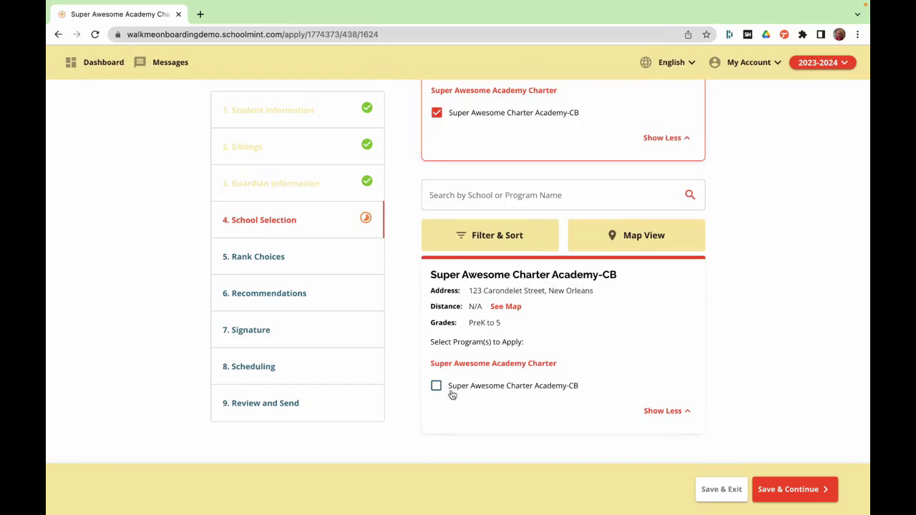
{"action": "left_click", "coordinate": [436, 386]}
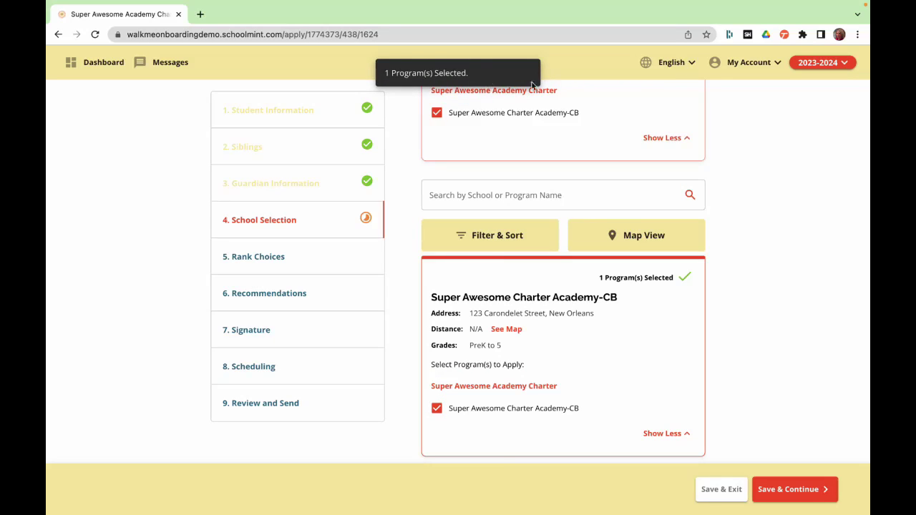
{"action": "scroll", "coordinate": [781, 262], "scroll_direction": "down", "scroll_amount": 1}
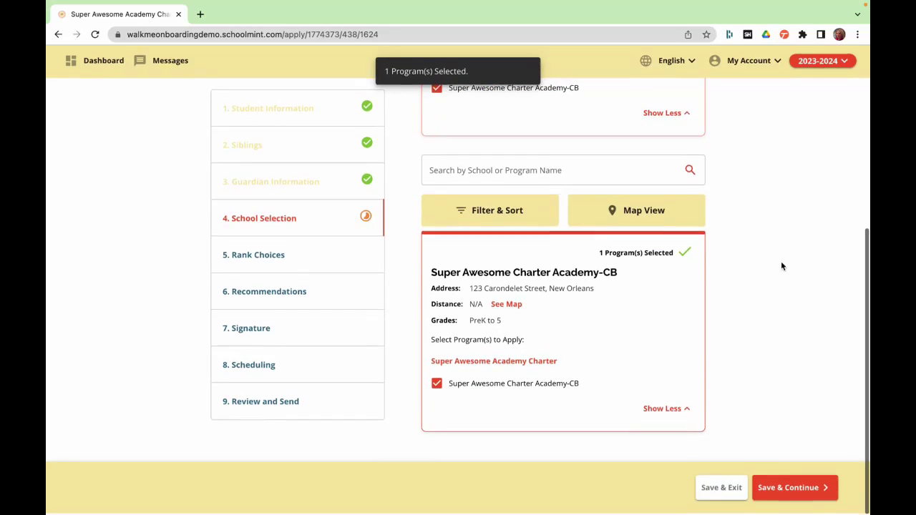
{"action": "left_click", "coordinate": [802, 493]}
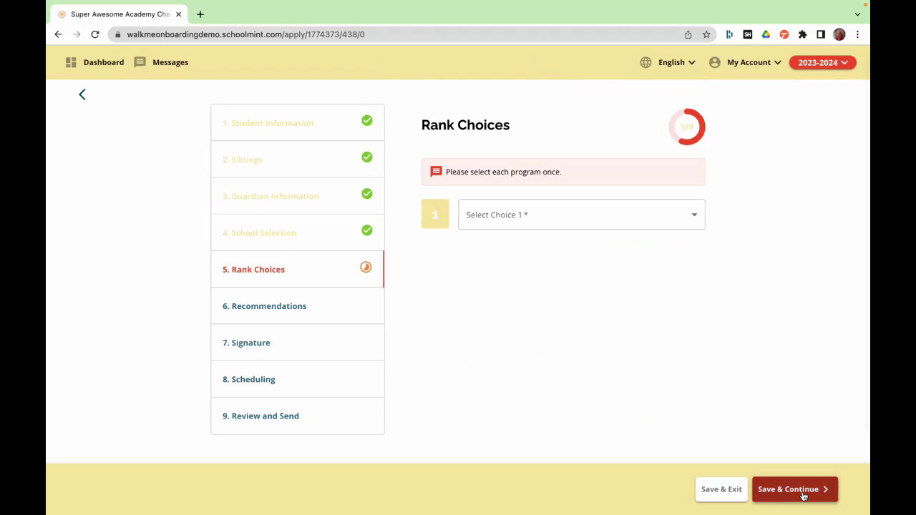
- Rank Super Awesome Charter Academy-CB as Choice 1 and save the rankings
{"action": "left_click", "coordinate": [603, 222]}
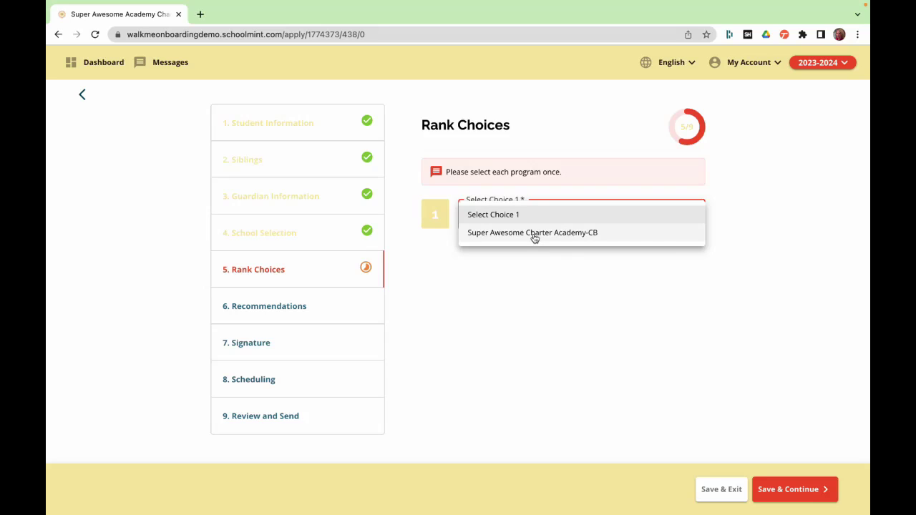
{"action": "left_click", "coordinate": [541, 237]}
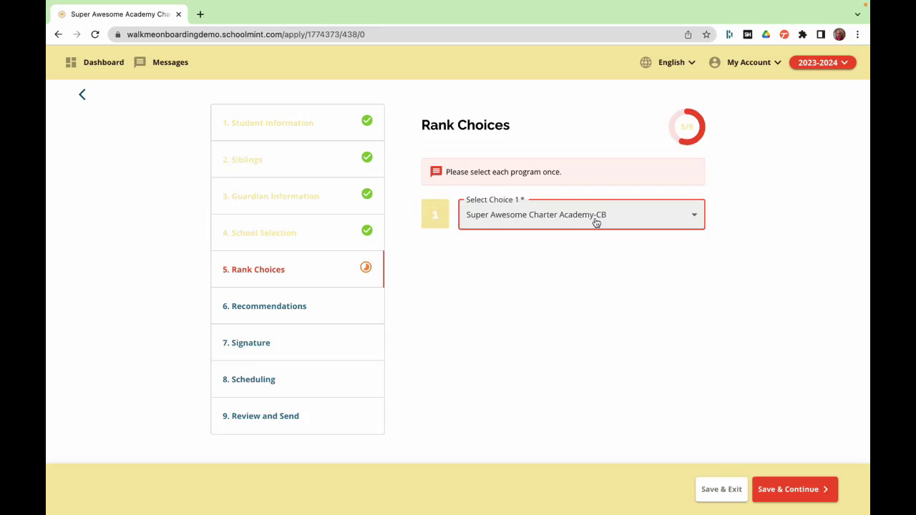
{"action": "left_click", "coordinate": [804, 490]}
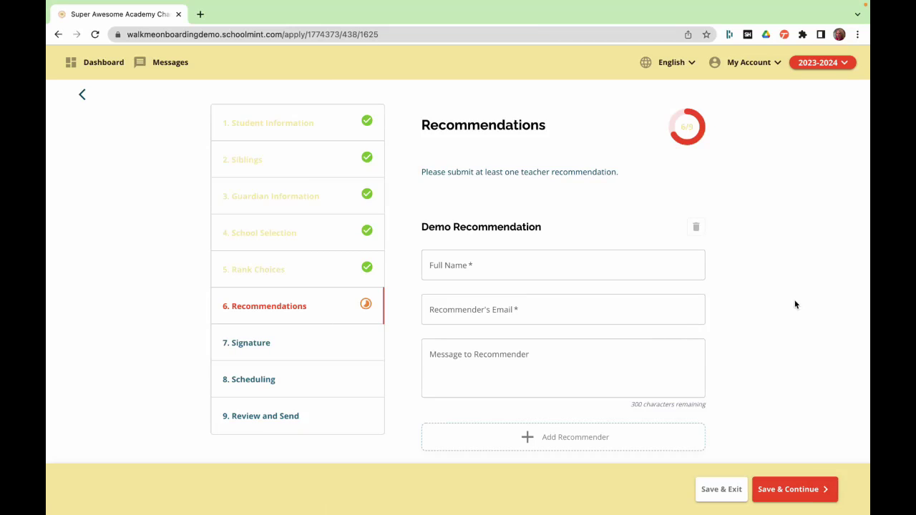
- Enter the recommender's full name, e-mail and 'Please recommend my student.', then save
{"action": "left_click", "coordinate": [551, 268]}
{"action": "type", "text": "Ttes"}
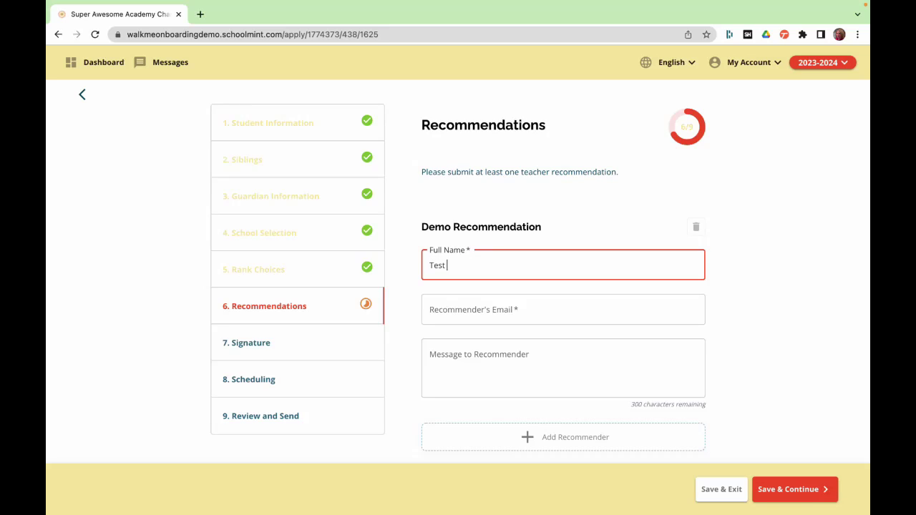
{"action": "type", "text": "Recommender"}
{"action": "scroll", "coordinate": [573, 229], "scroll_direction": "down", "scroll_amount": 1}
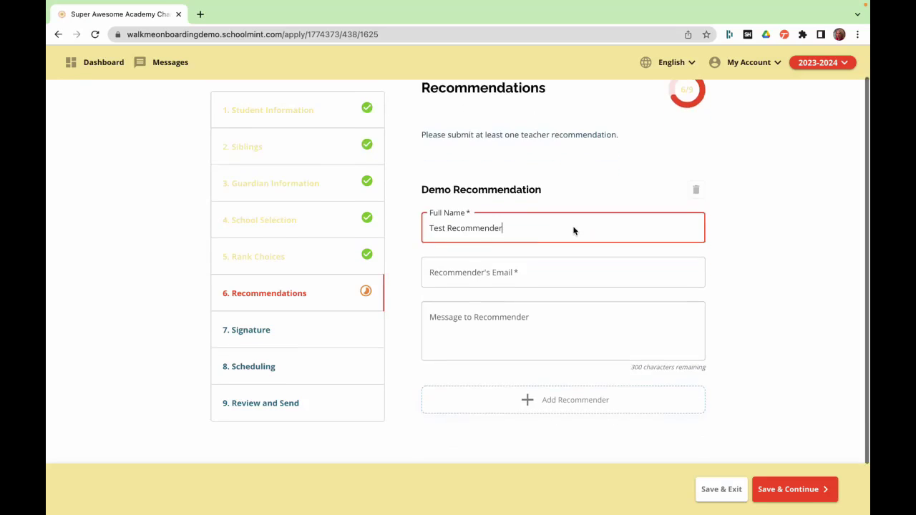
{"action": "left_click", "coordinate": [445, 272]}
{"action": "type", "text": "test@test.com"}
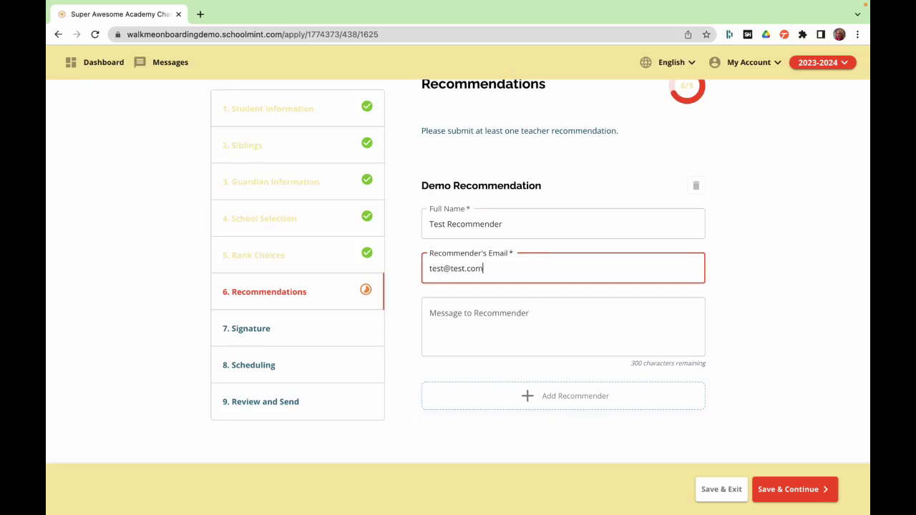
{"action": "key", "text": "Tab"}
{"action": "type", "text": "Please recommend my student."}
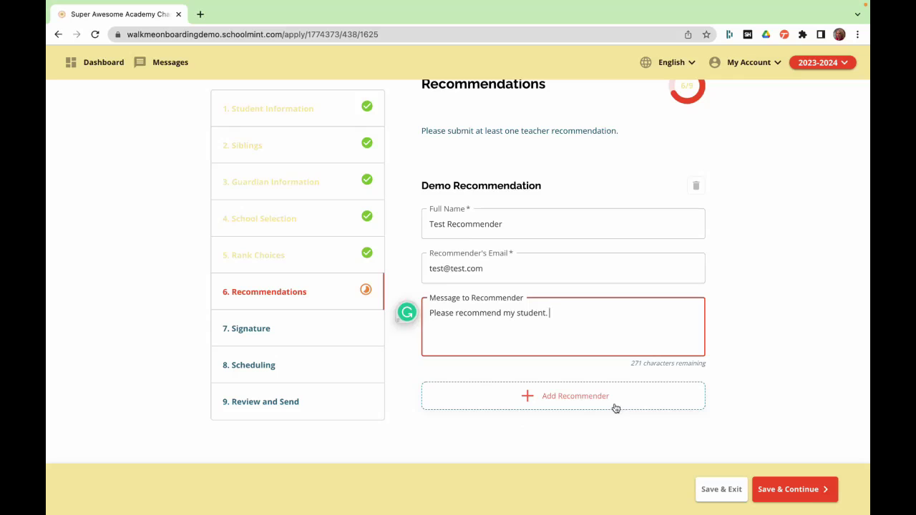
{"action": "left_click", "coordinate": [800, 493]}
- Sign the application with the parent's full name and agree to the electronic signature
{"action": "left_click", "coordinate": [479, 176]}
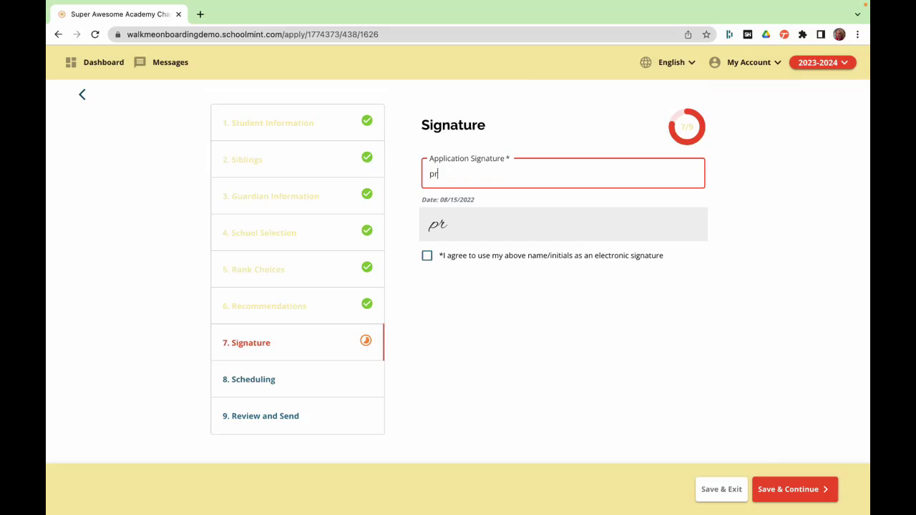
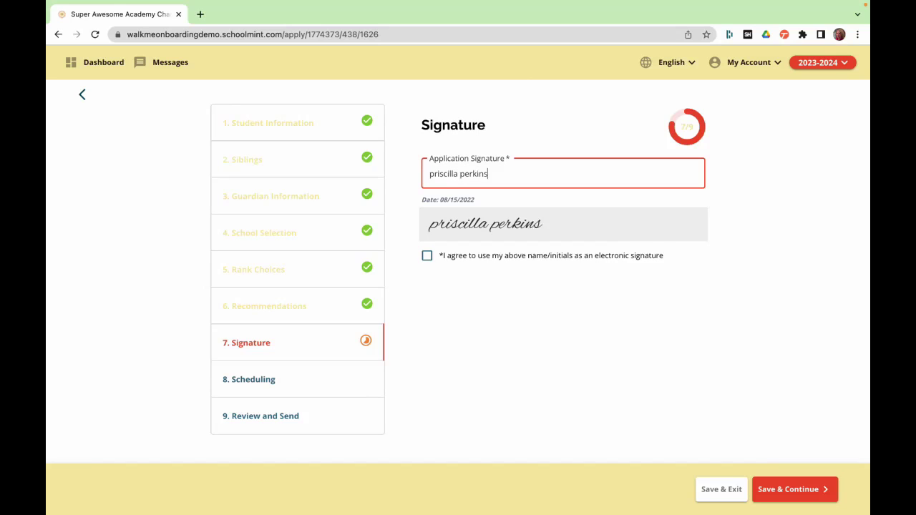
{"action": "left_click", "coordinate": [428, 259]}
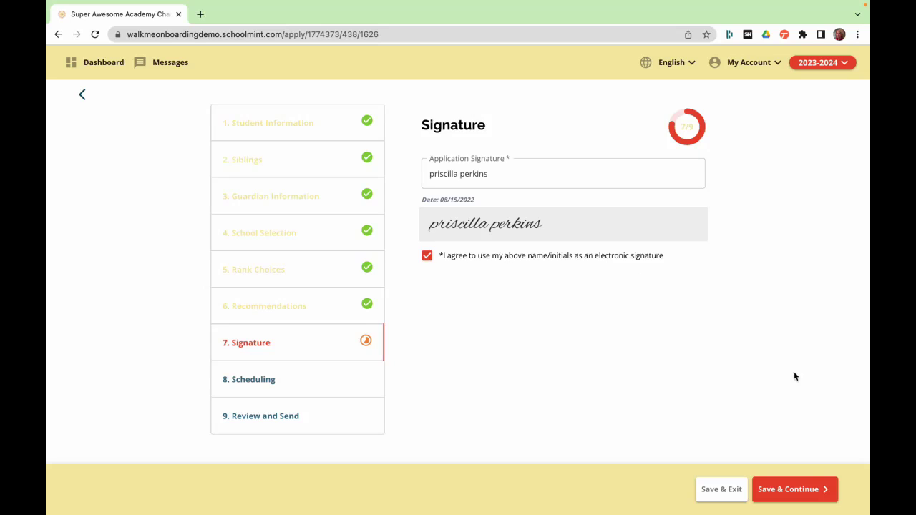
{"action": "left_click", "coordinate": [803, 490]}
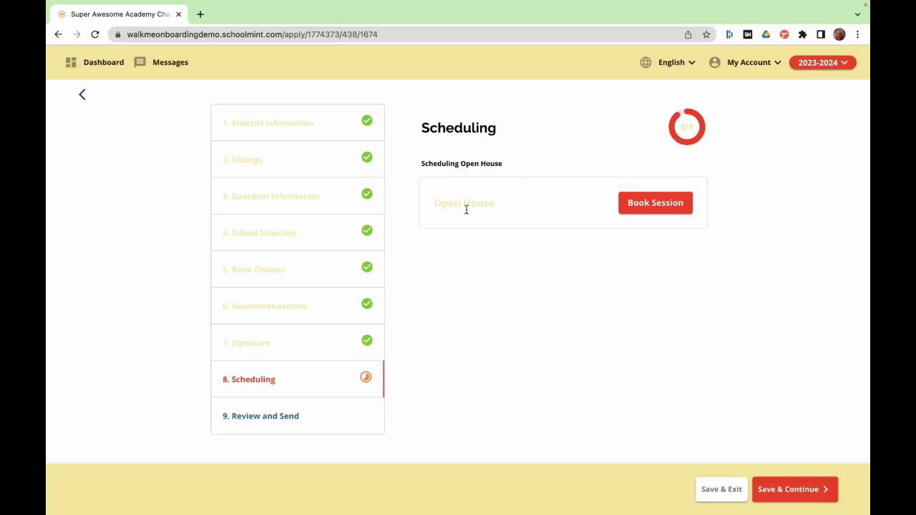
- Book the Open House session on 08/25/2022 at 05:30 PM and save scheduling
{"action": "left_click", "coordinate": [624, 207]}
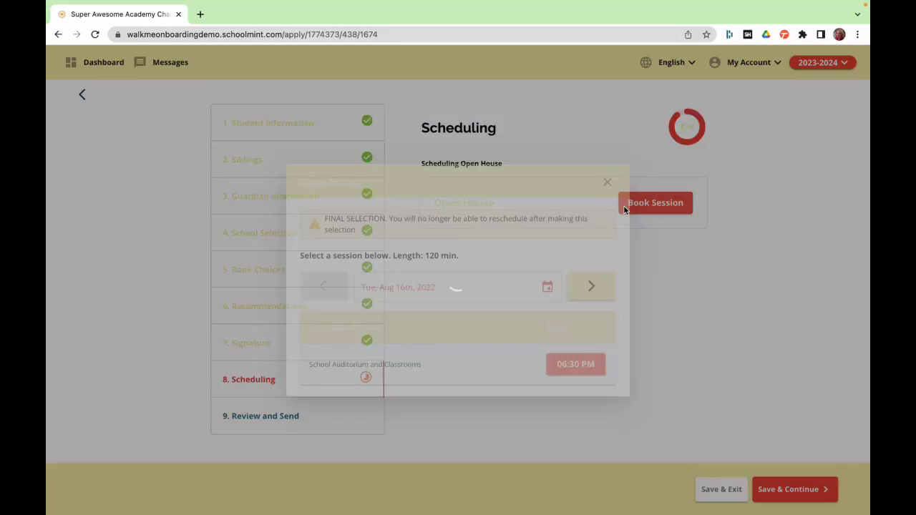
{"action": "left_click", "coordinate": [592, 285]}
{"action": "left_click", "coordinate": [592, 286]}
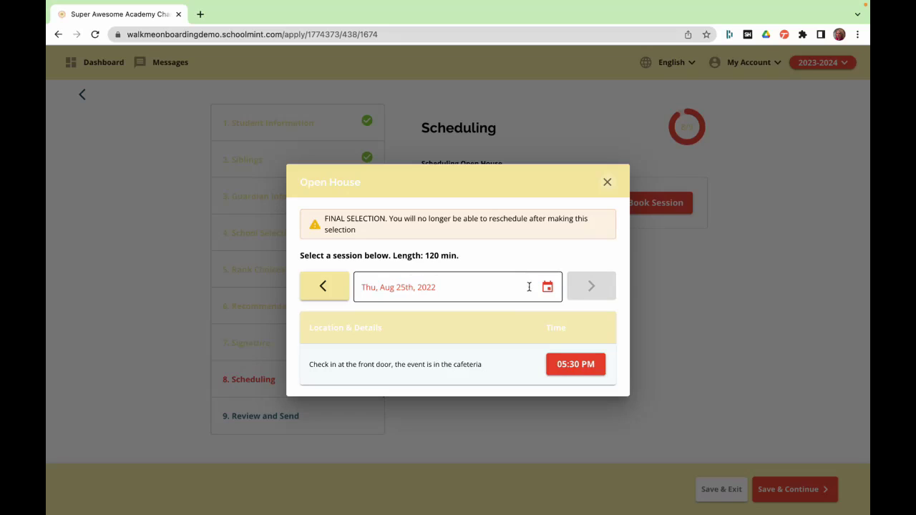
{"action": "left_click", "coordinate": [582, 365]}
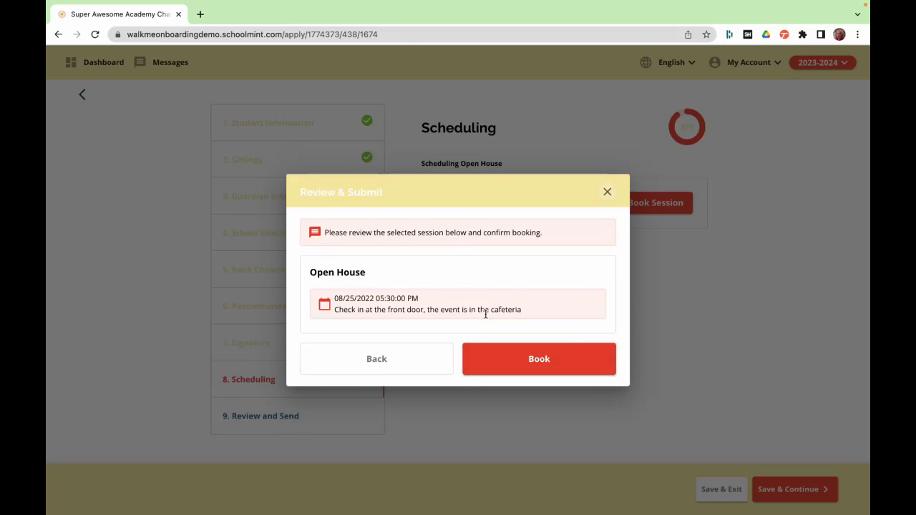
{"action": "left_click", "coordinate": [504, 363]}
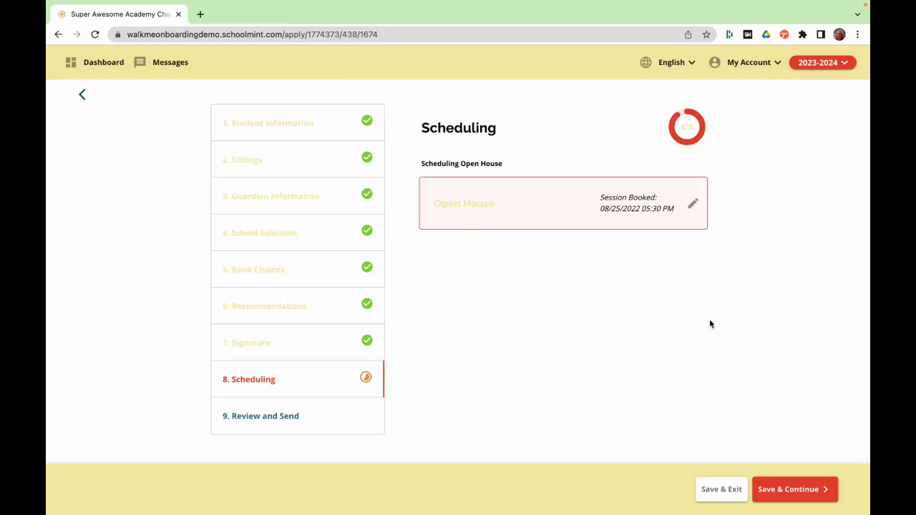
{"action": "left_click", "coordinate": [786, 492]}
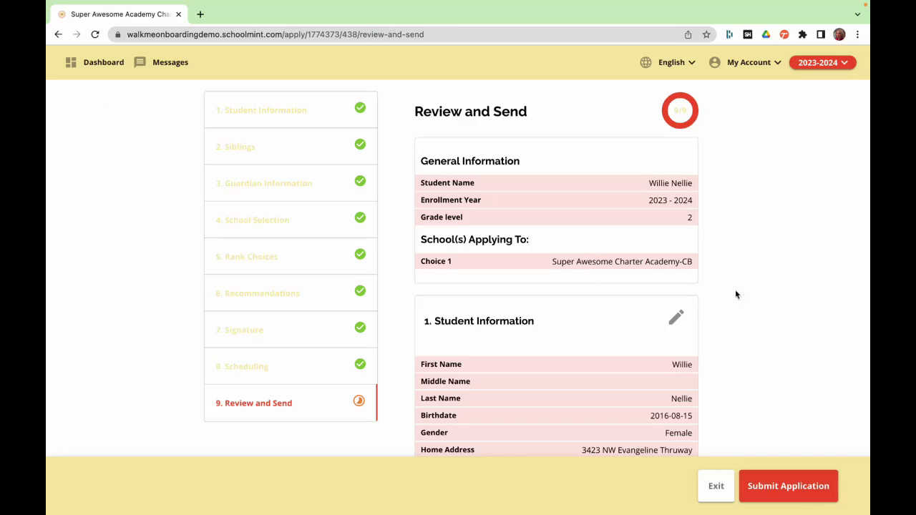
- Look over the Review and Send summary and submit the Demo Application
{"action": "scroll", "coordinate": [831, 295], "scroll_direction": "down", "scroll_amount": 3}
{"action": "scroll", "coordinate": [832, 295], "scroll_direction": "down", "scroll_amount": 8}
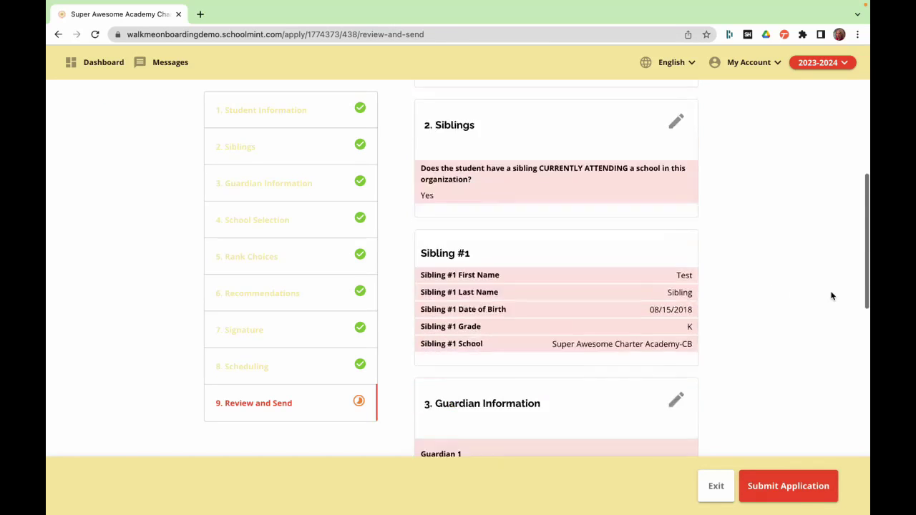
{"action": "scroll", "coordinate": [831, 295], "scroll_direction": "down", "scroll_amount": 6}
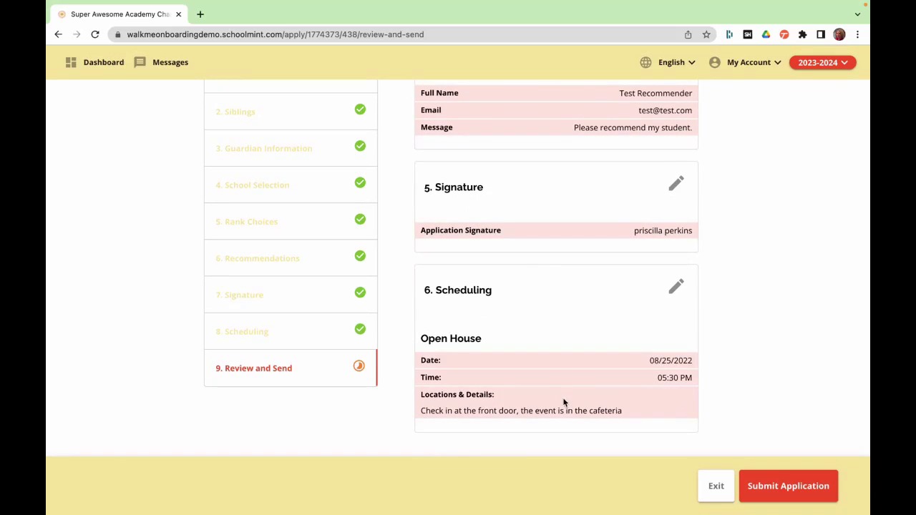
{"action": "left_click", "coordinate": [796, 493]}
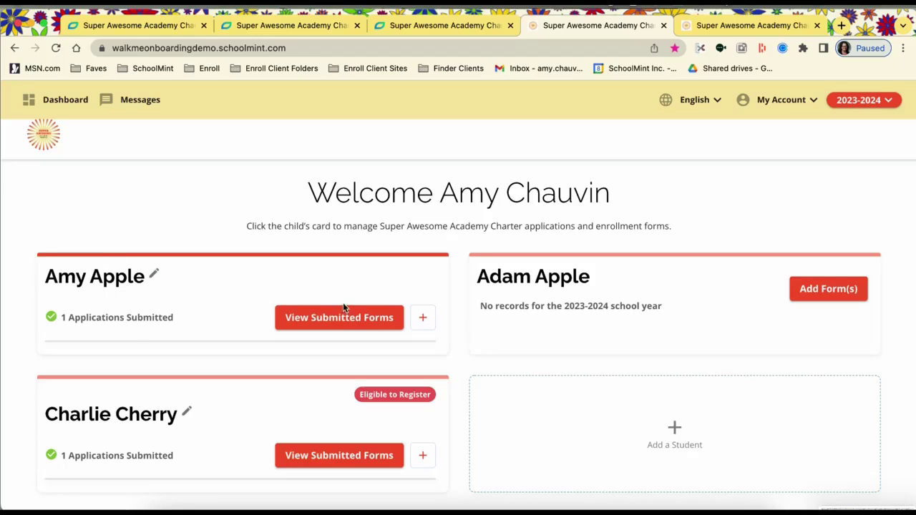
- Accept the Super Awesome Charter Academy-CB placement offer and start the registration immediately
{"action": "left_click", "coordinate": [350, 319]}
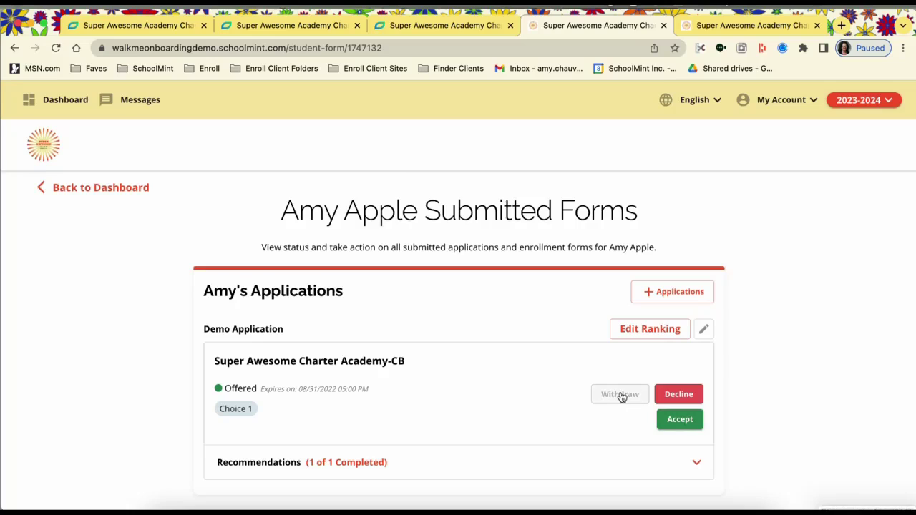
{"action": "left_click", "coordinate": [684, 422]}
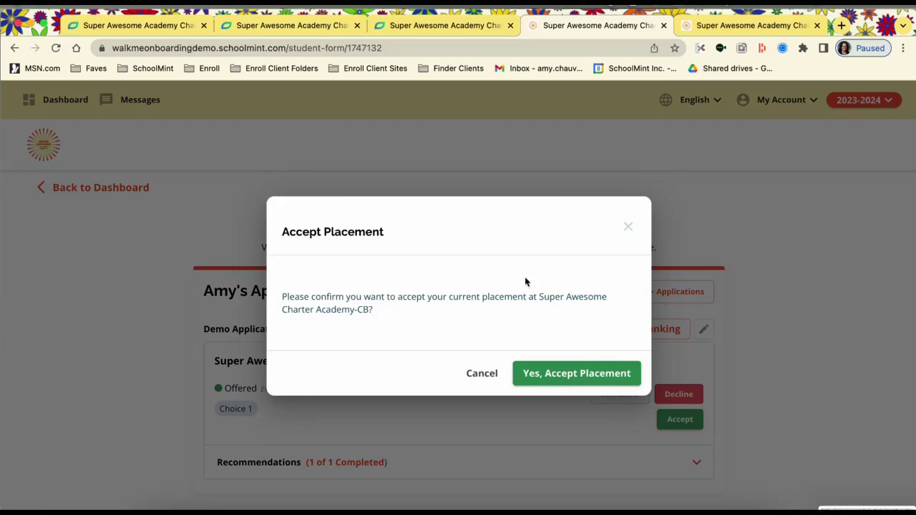
{"action": "left_click", "coordinate": [617, 374]}
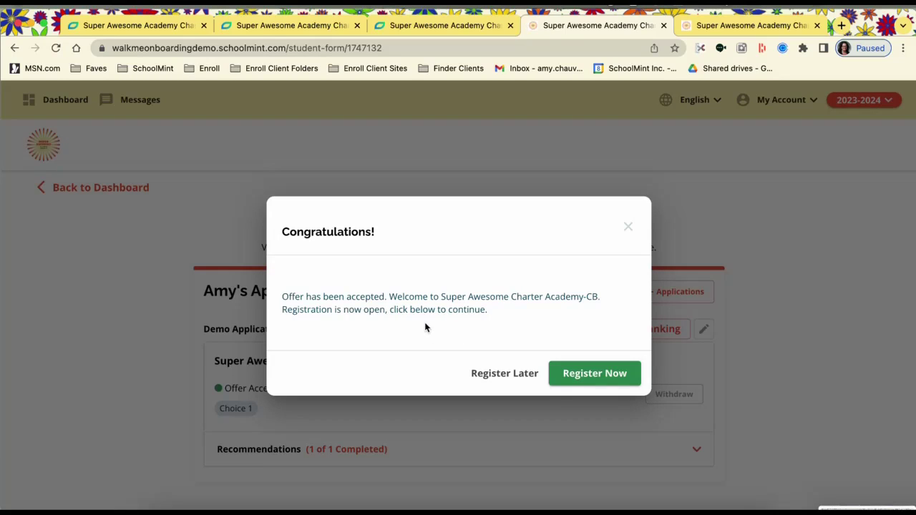
{"action": "left_click", "coordinate": [585, 375]}
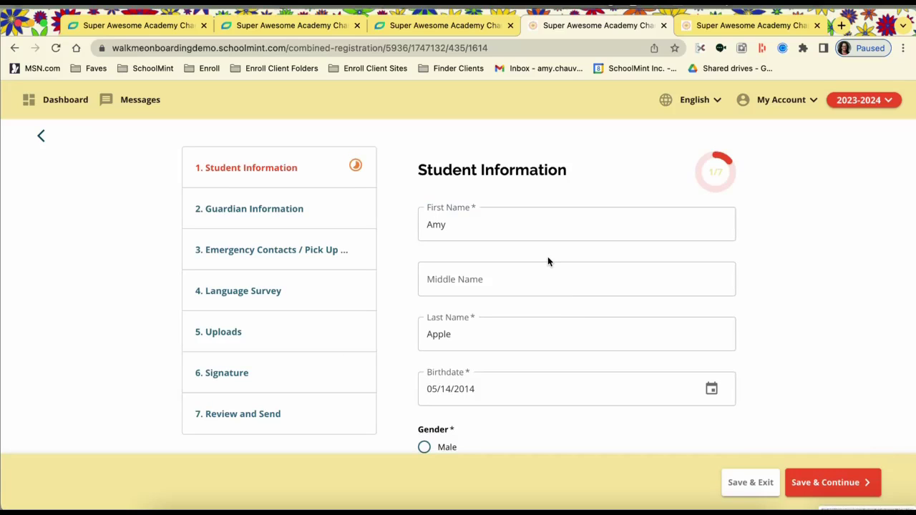
- Add the student's phone number, save Student Information, and look over the prefilled Guardian Information
{"action": "scroll", "coordinate": [548, 261], "scroll_direction": "down", "scroll_amount": 3}
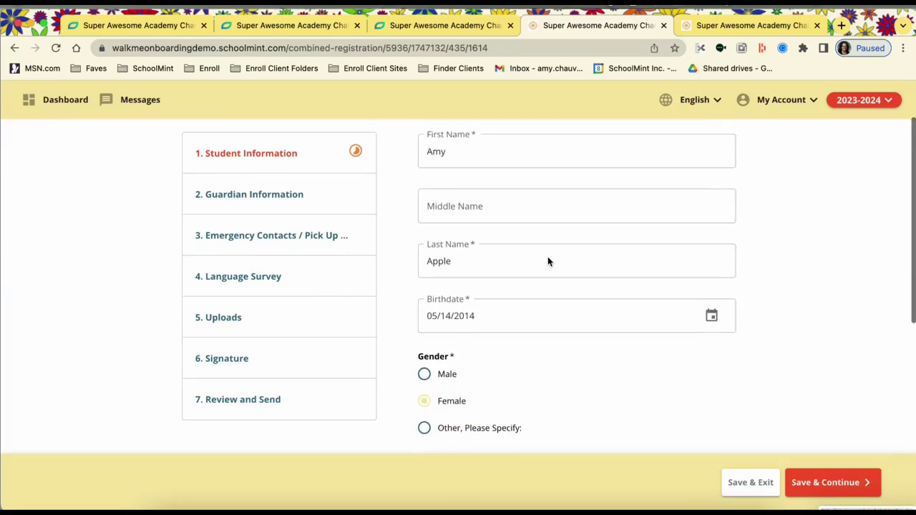
{"action": "scroll", "coordinate": [547, 262], "scroll_direction": "down", "scroll_amount": 1}
{"action": "scroll", "coordinate": [548, 262], "scroll_direction": "down", "scroll_amount": 2}
{"action": "scroll", "coordinate": [547, 256], "scroll_direction": "down", "scroll_amount": 2}
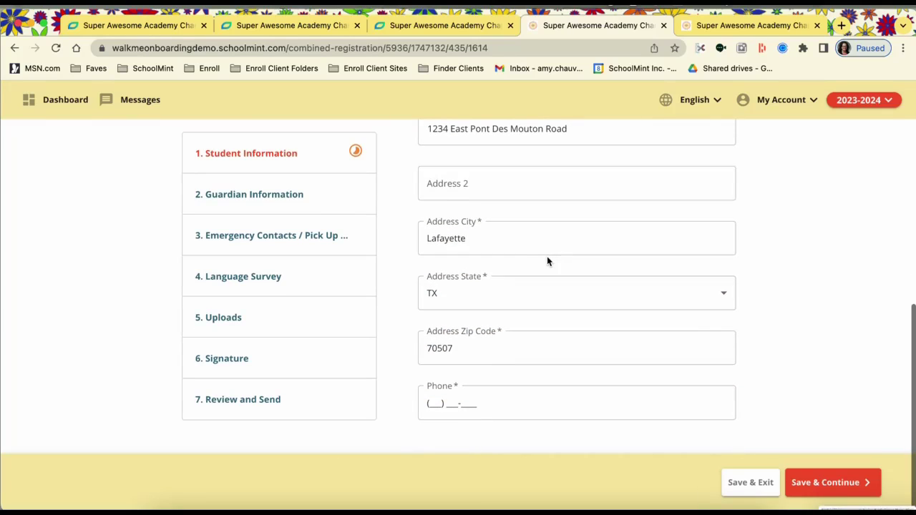
{"action": "left_click", "coordinate": [434, 405]}
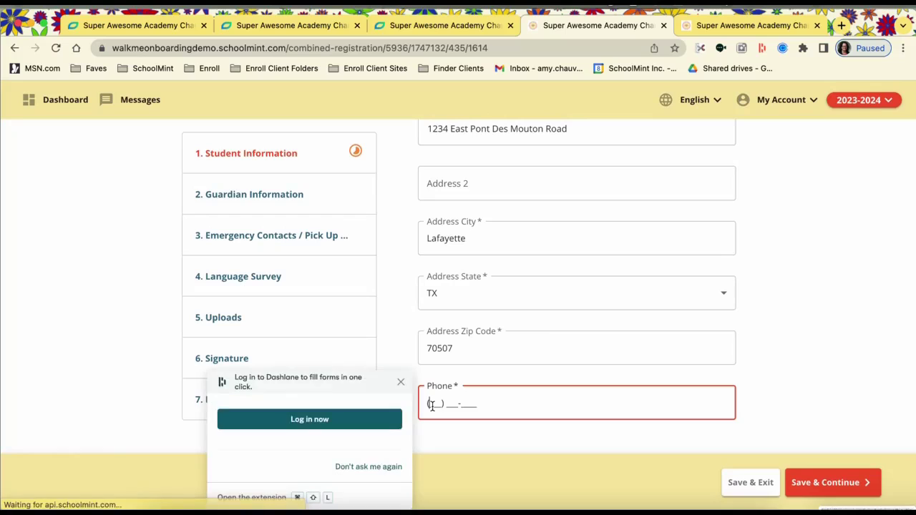
{"action": "type", "text": "555) 555-"}
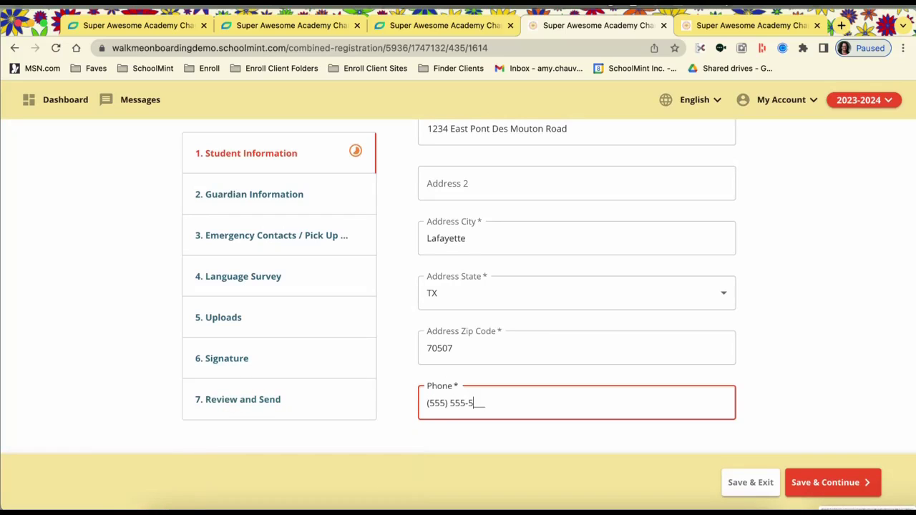
{"action": "type", "text": "5555"}
{"action": "left_click", "coordinate": [824, 481]}
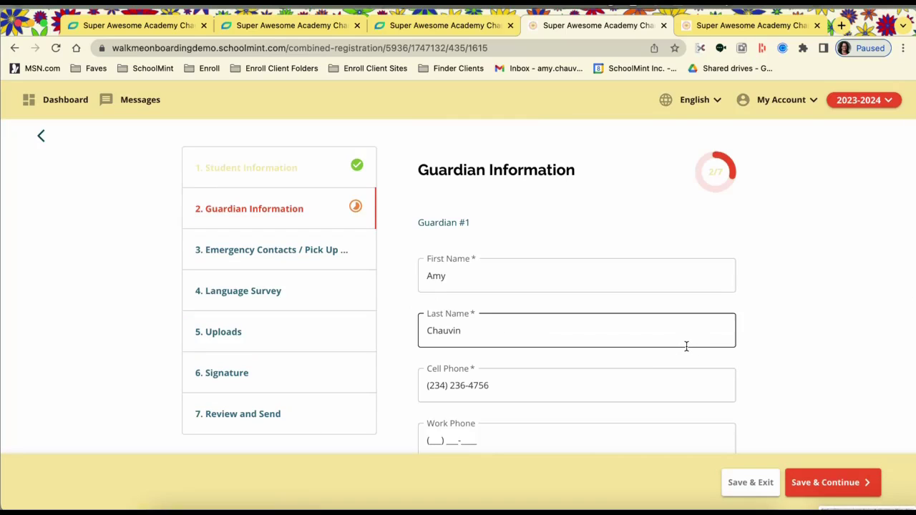
{"action": "scroll", "coordinate": [686, 346], "scroll_direction": "down", "scroll_amount": 2}
{"action": "scroll", "coordinate": [686, 351], "scroll_direction": "down", "scroll_amount": 5}
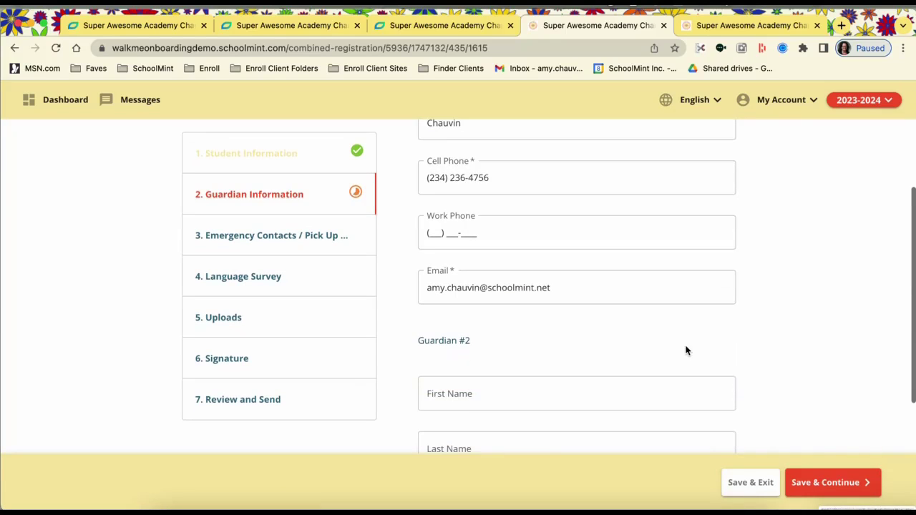
{"action": "scroll", "coordinate": [686, 351], "scroll_direction": "down", "scroll_amount": 3}
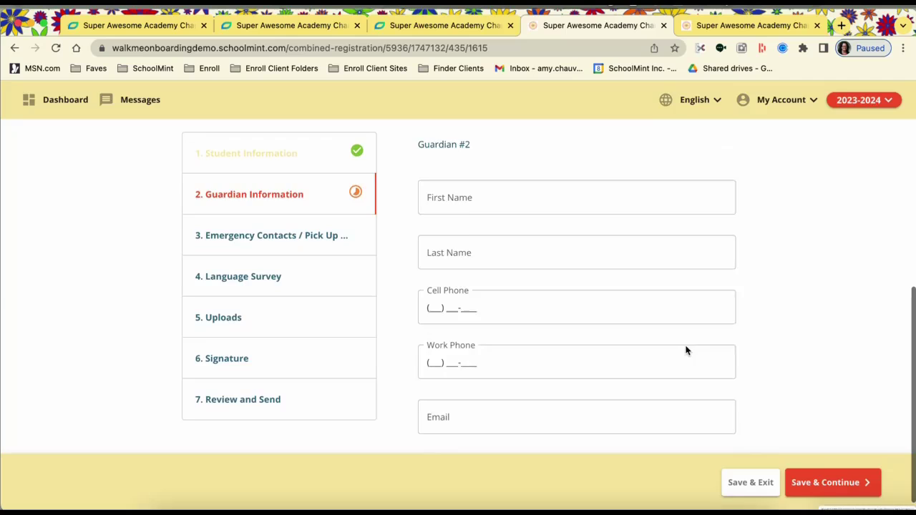
- Fill in the first emergency contact's name and phone, set the relation to Aunt, and save
{"action": "left_click", "coordinate": [846, 485]}
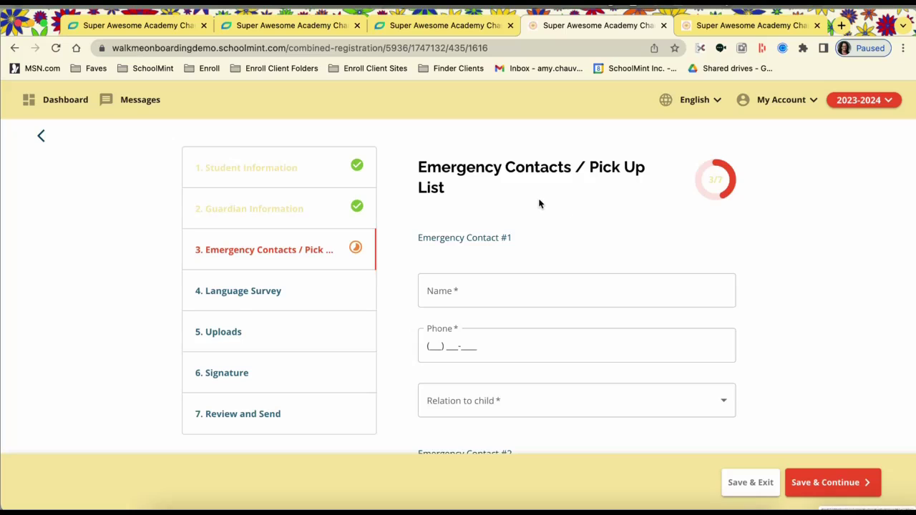
{"action": "scroll", "coordinate": [540, 204], "scroll_direction": "down", "scroll_amount": 1}
{"action": "left_click", "coordinate": [491, 209]}
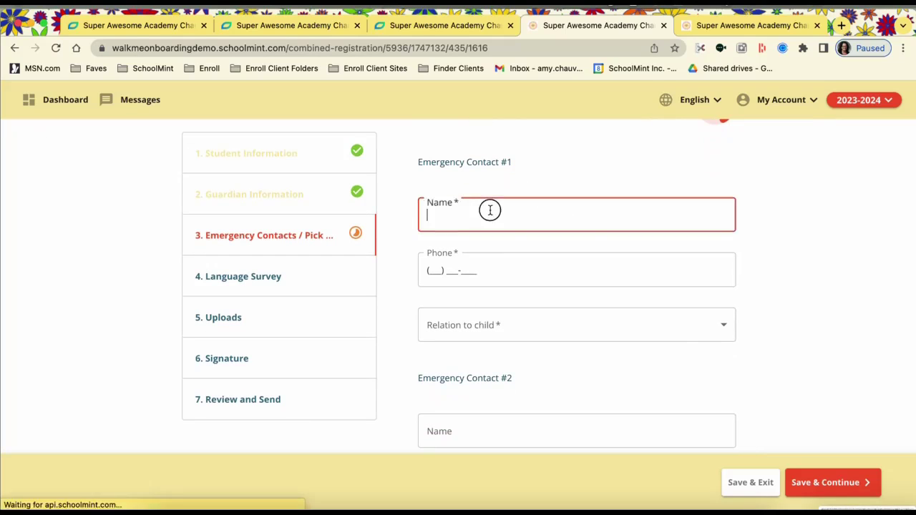
{"action": "type", "text": "Aunt Apple"}
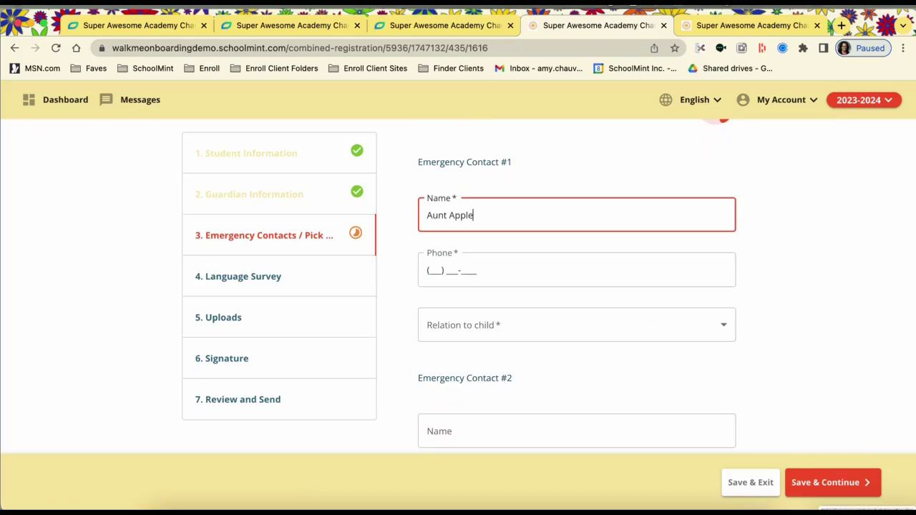
{"action": "left_click", "coordinate": [430, 271]}
{"action": "type", "text": "555) 555-5555"}
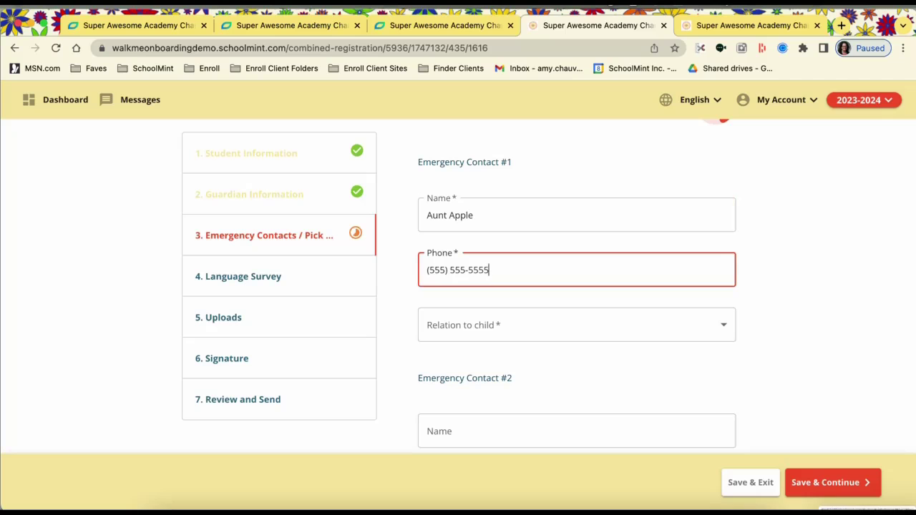
{"action": "left_click", "coordinate": [433, 326]}
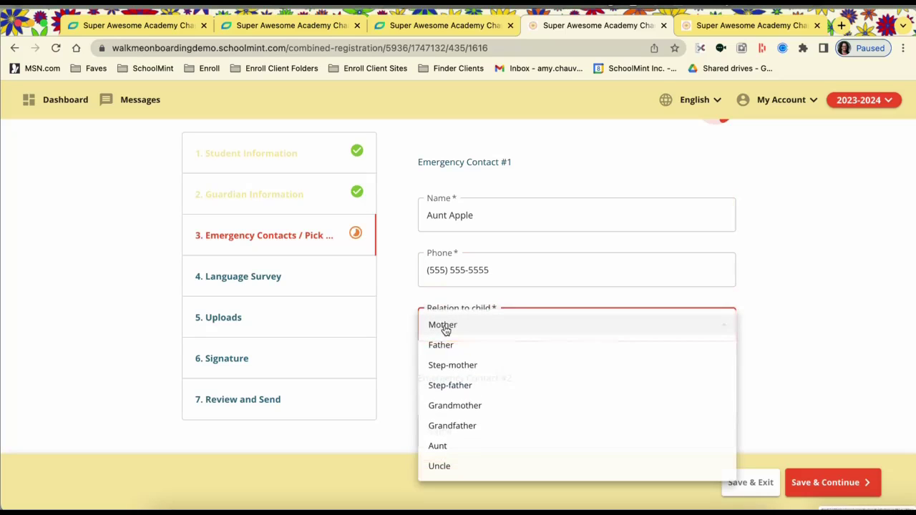
{"action": "left_click", "coordinate": [459, 449]}
{"action": "scroll", "coordinate": [702, 398], "scroll_direction": "down", "scroll_amount": 5}
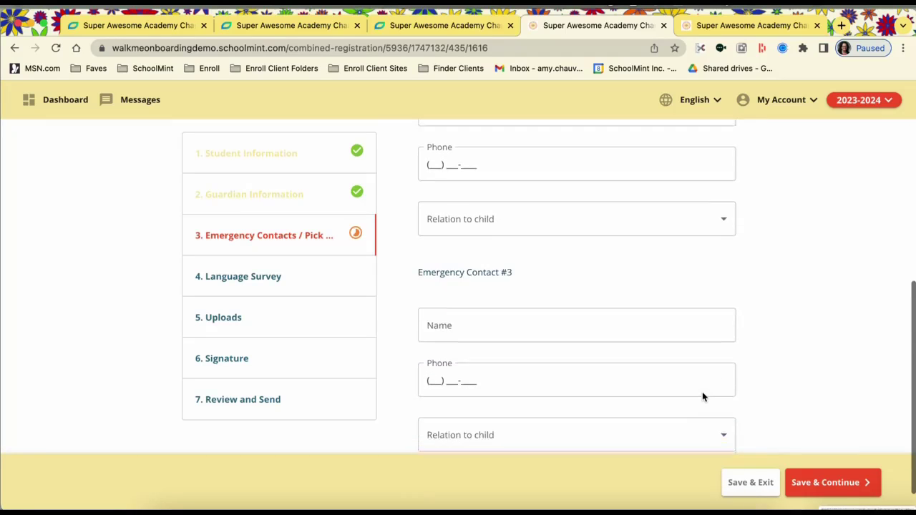
{"action": "left_click", "coordinate": [823, 487]}
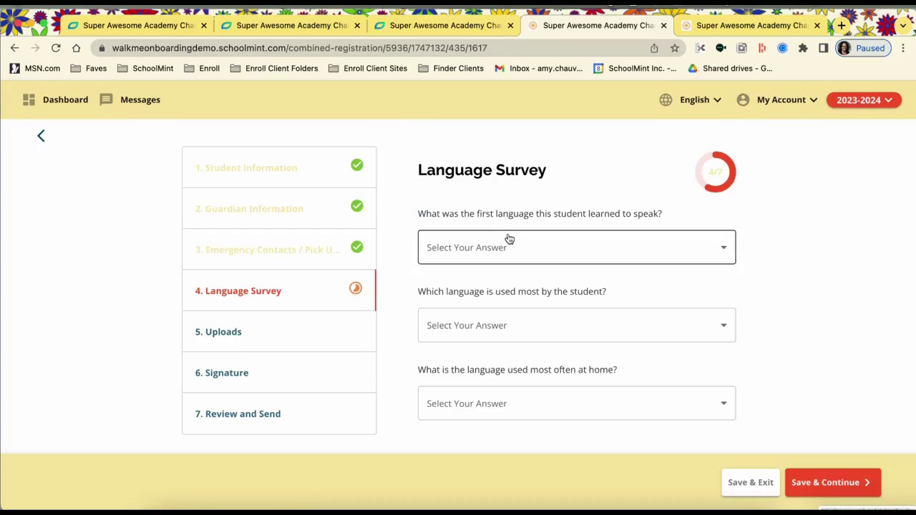
- Answer English for first language, most-used language and home language in the Language Survey
{"action": "left_click", "coordinate": [521, 249]}
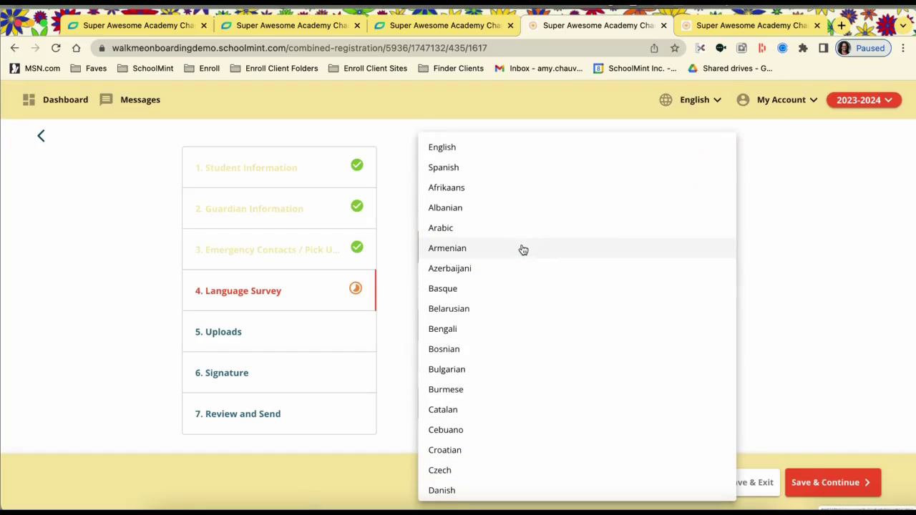
{"action": "left_click", "coordinate": [508, 149]}
{"action": "left_click", "coordinate": [510, 320]}
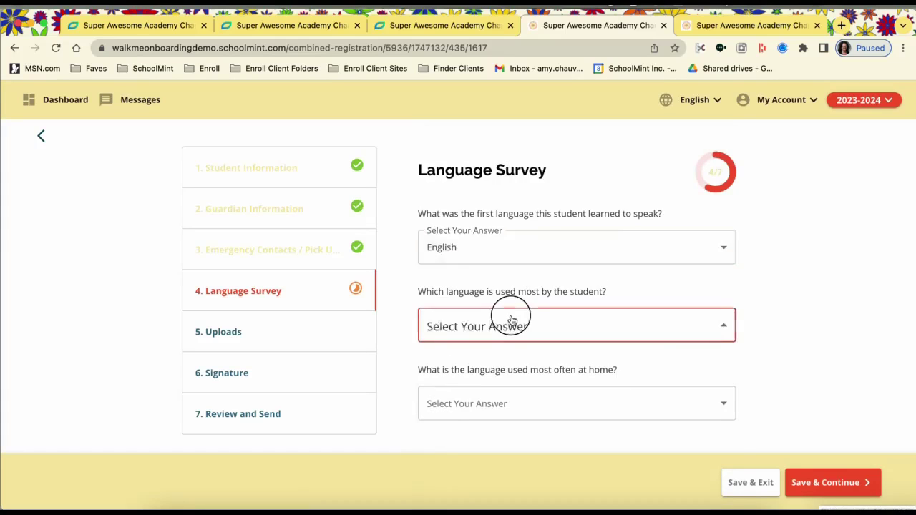
{"action": "left_click", "coordinate": [496, 147]}
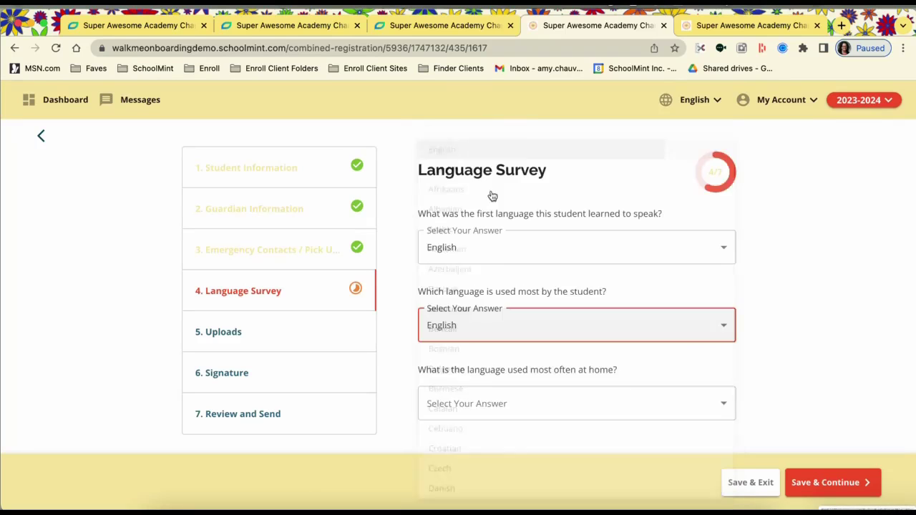
{"action": "left_click", "coordinate": [521, 403]}
{"action": "left_click", "coordinate": [526, 150]}
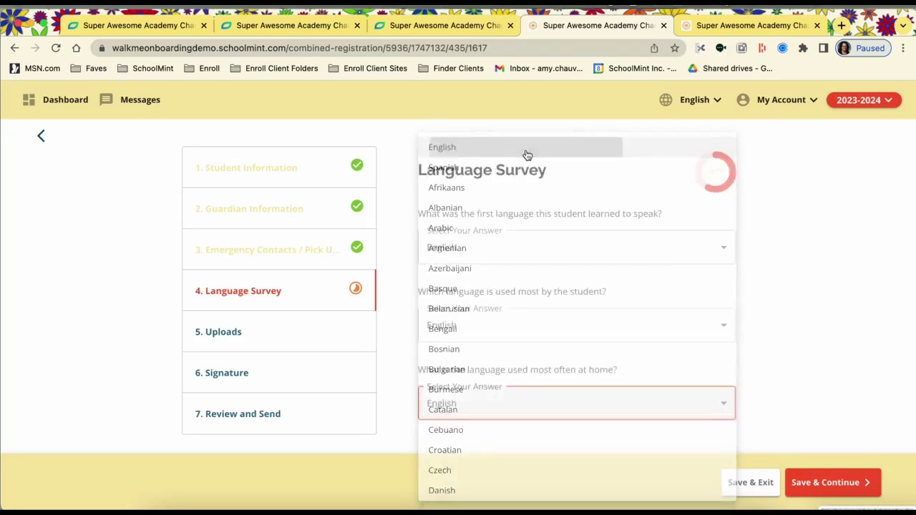
{"action": "left_click", "coordinate": [818, 485]}
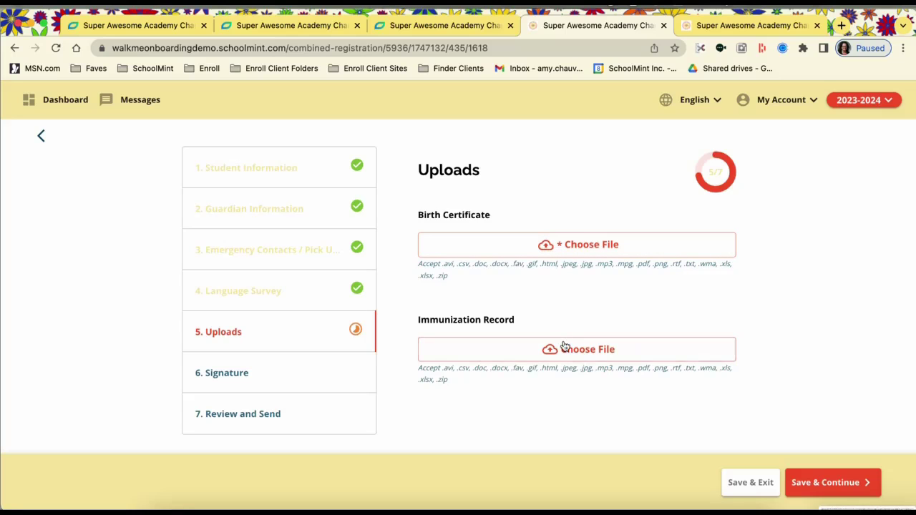
- Pick BirthCert.docx in the file dialog and upload it under Birth Certificate
{"action": "left_click", "coordinate": [585, 251]}
{"action": "scroll", "coordinate": [205, 408], "scroll_direction": "down", "scroll_amount": 15}
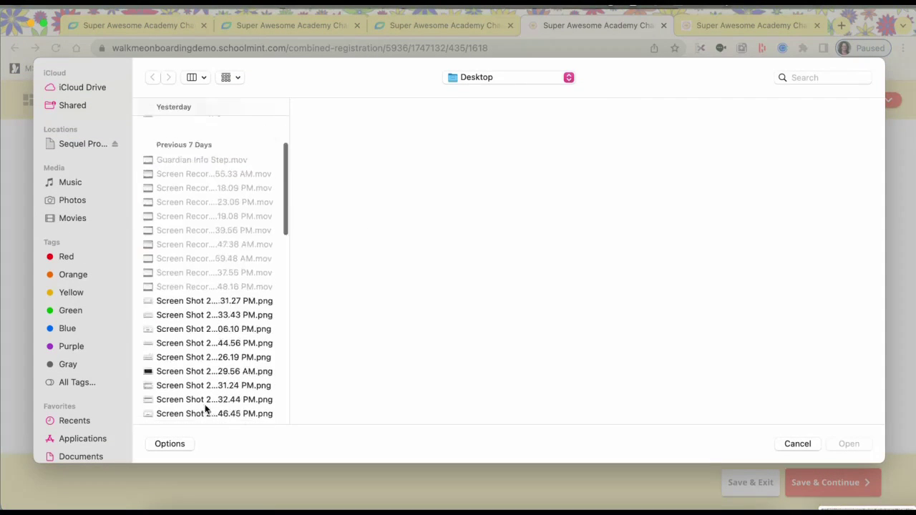
{"action": "scroll", "coordinate": [204, 408], "scroll_direction": "down", "scroll_amount": 10}
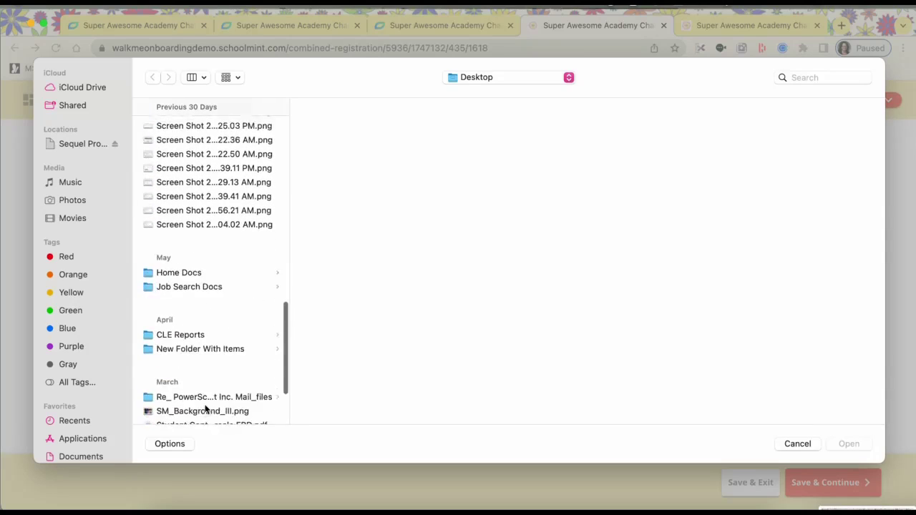
{"action": "left_click", "coordinate": [206, 348]}
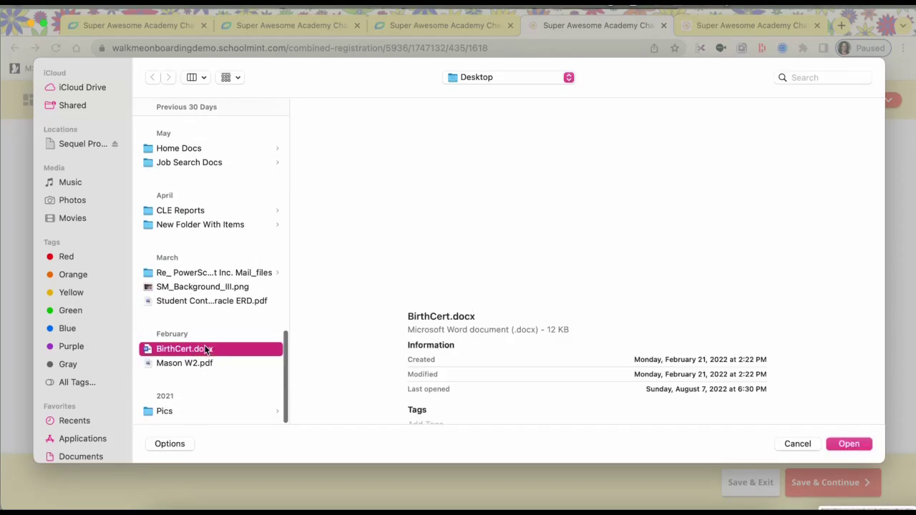
{"action": "left_click", "coordinate": [848, 445]}
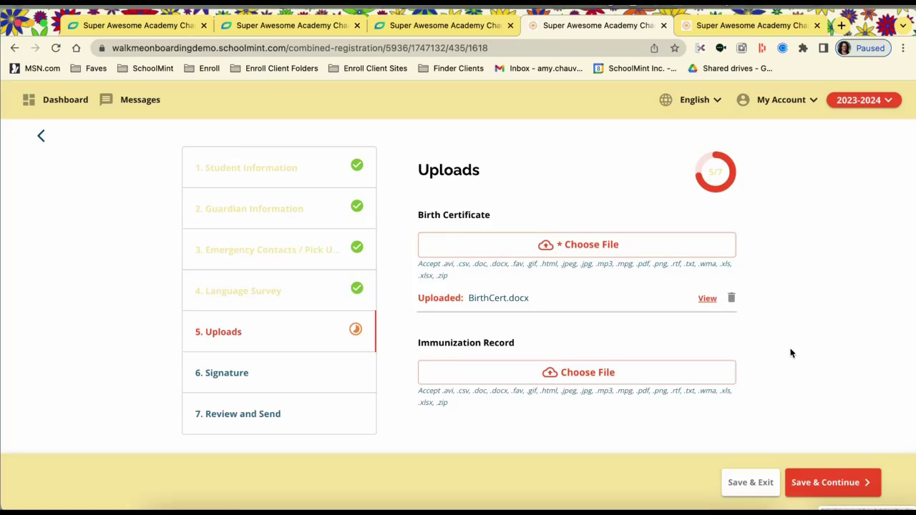
- Sign the registration with the guardian's name and agree to the electronic signature
{"action": "left_click", "coordinate": [836, 489]}
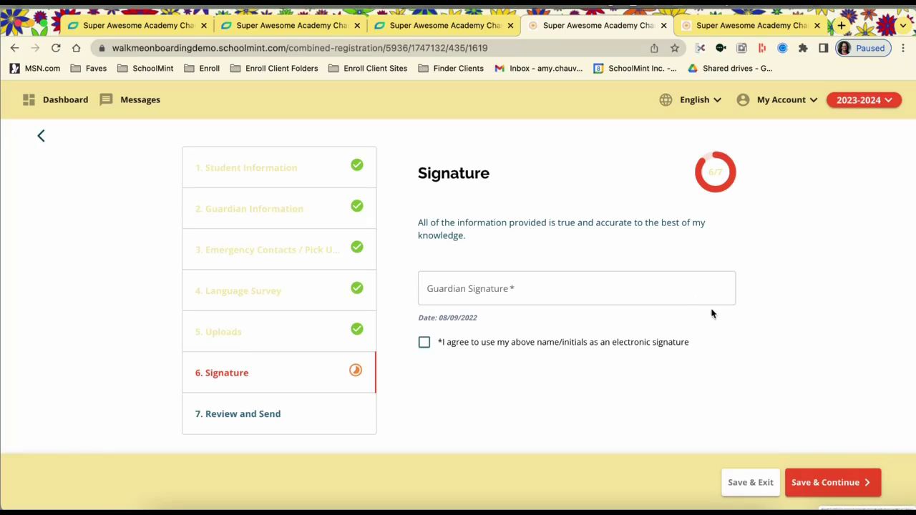
{"action": "left_click", "coordinate": [512, 289]}
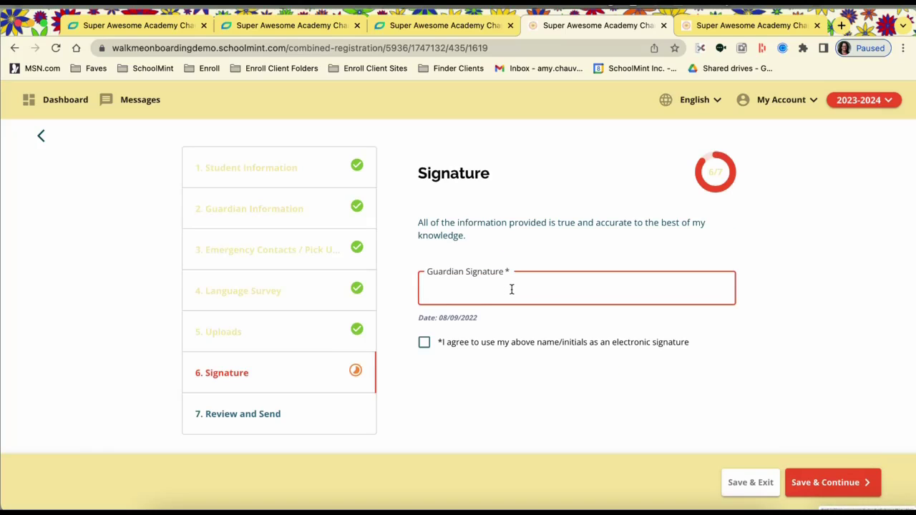
{"action": "type", "text": "Mom A"}
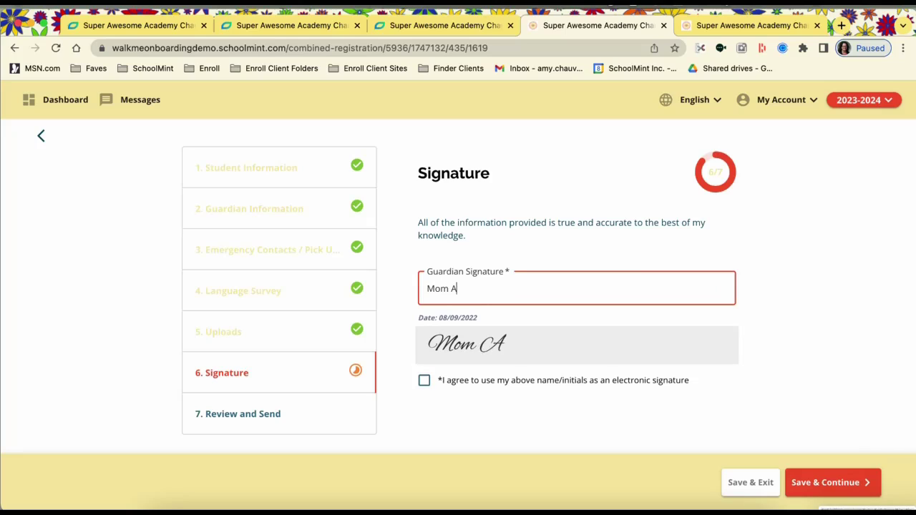
{"action": "type", "text": "pple"}
{"action": "left_click", "coordinate": [424, 385]}
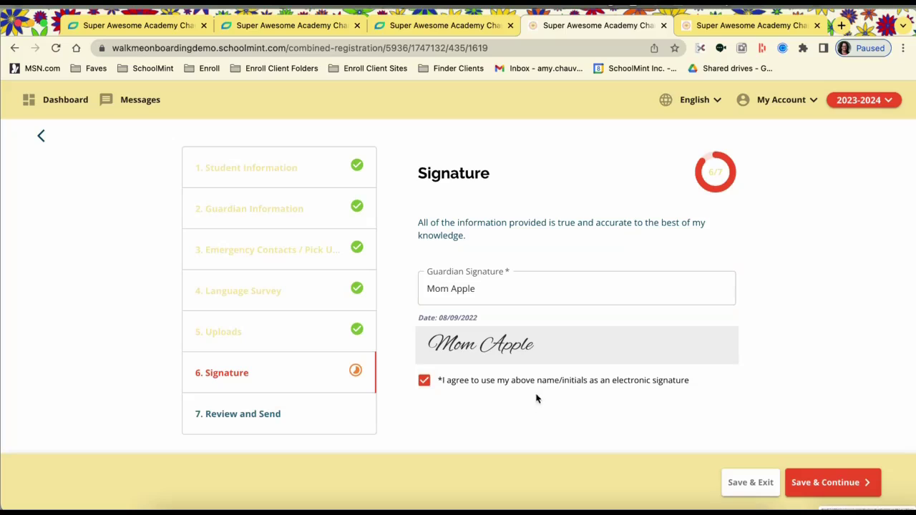
{"action": "left_click", "coordinate": [823, 483]}
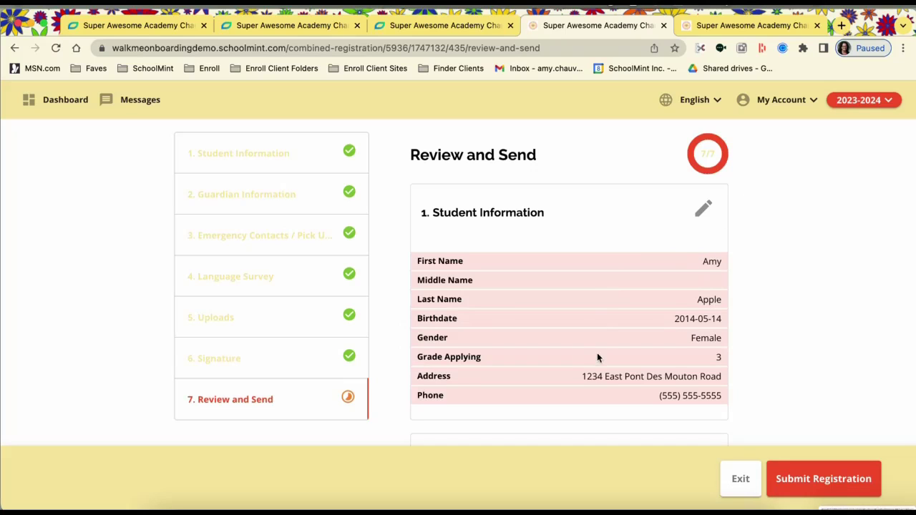
- Scroll through the Review and Send summary to check the entered information
{"action": "scroll", "coordinate": [598, 358], "scroll_direction": "down", "scroll_amount": 12}
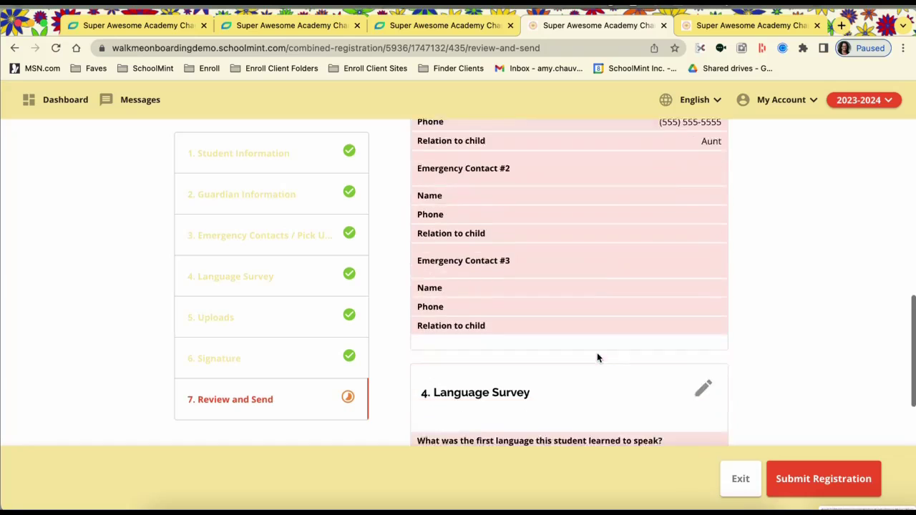
{"action": "scroll", "coordinate": [598, 358], "scroll_direction": "down", "scroll_amount": 6}
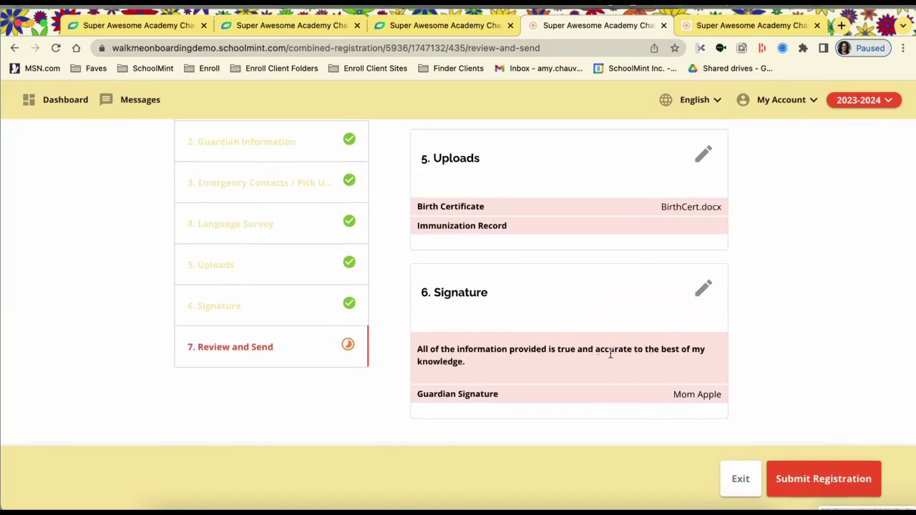
{"action": "scroll", "coordinate": [614, 282], "scroll_direction": "up", "scroll_amount": 8}
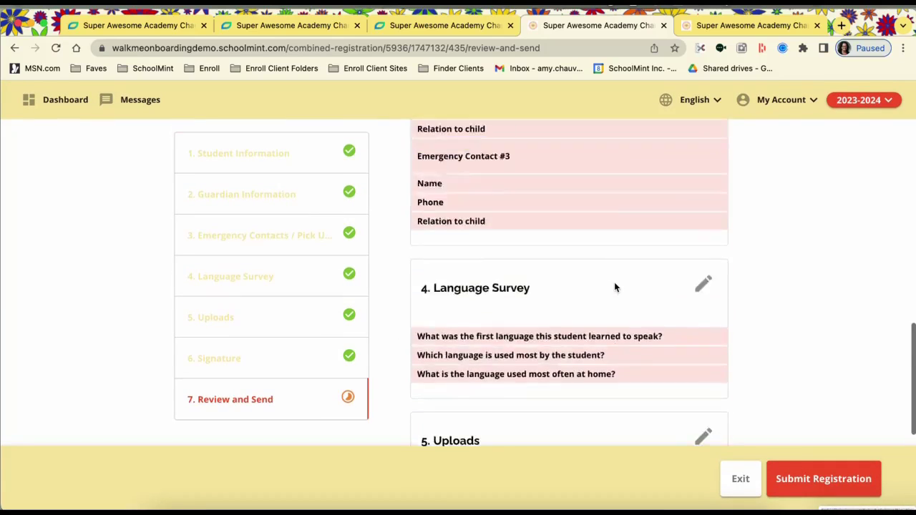
{"action": "scroll", "coordinate": [614, 282], "scroll_direction": "up", "scroll_amount": 4}
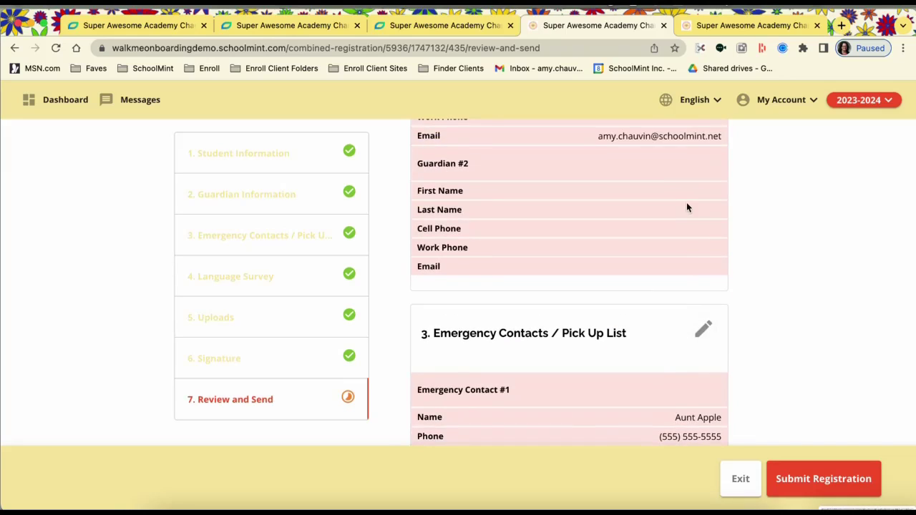
{"action": "scroll", "coordinate": [662, 197], "scroll_direction": "up", "scroll_amount": 4}
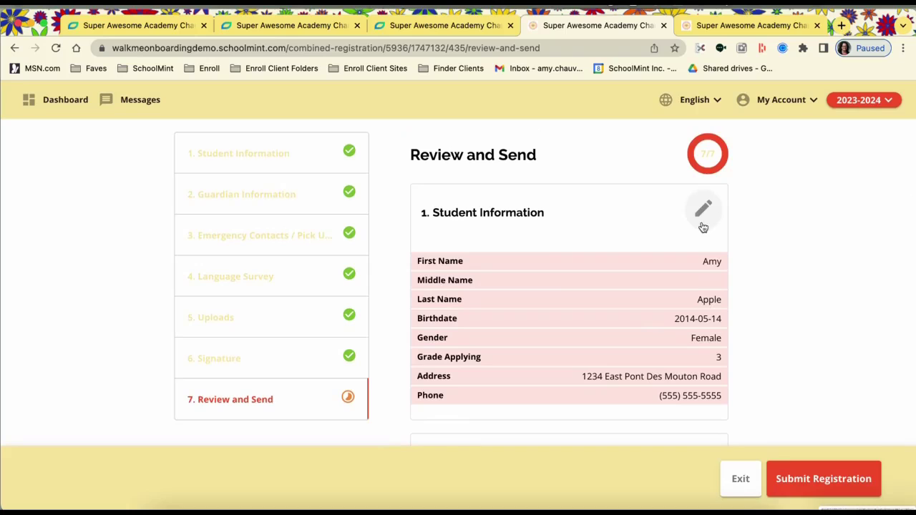
{"action": "scroll", "coordinate": [580, 289], "scroll_direction": "down", "scroll_amount": 3}
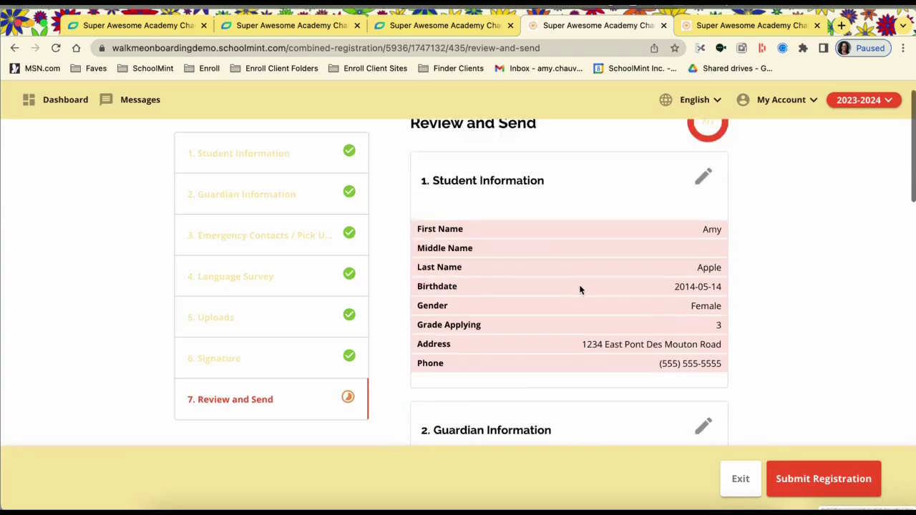
- Submit the registration and open the student's submitted forms to check its status
{"action": "left_click", "coordinate": [816, 483]}
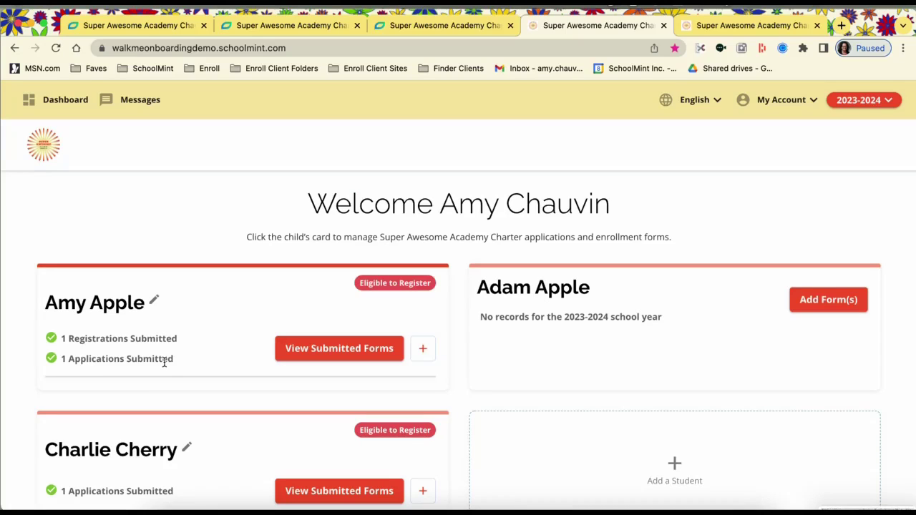
{"action": "left_click", "coordinate": [315, 352]}
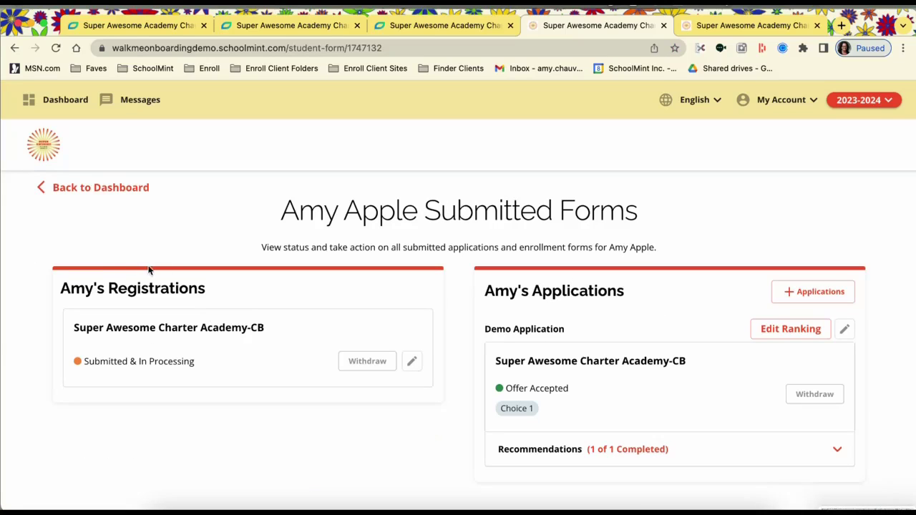